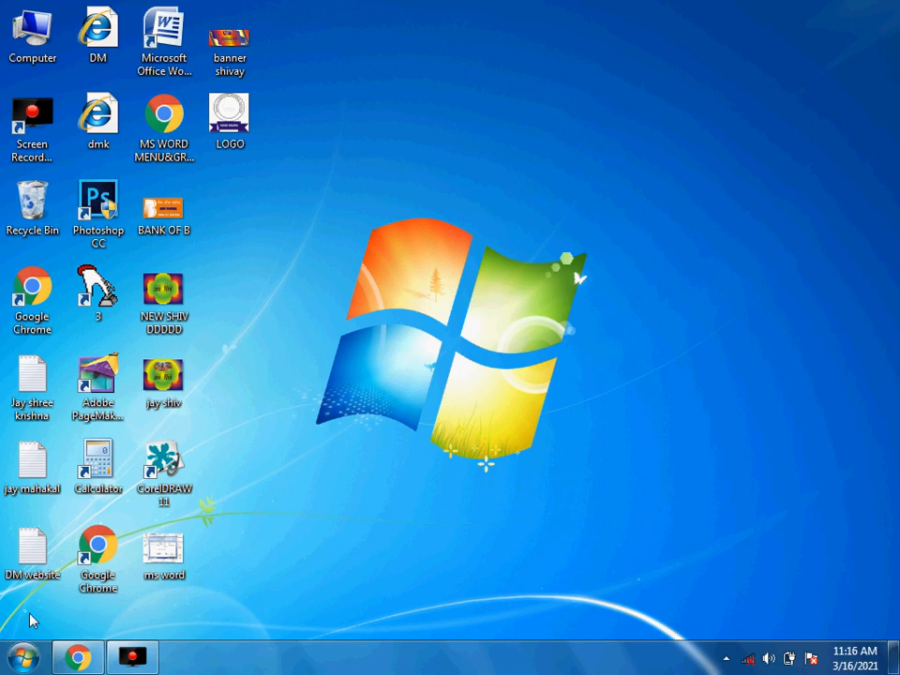
# - Launch Microsoft Office Word 2007 from the Start menu to get a blank document
pyautogui.click(26, 663)
pyautogui.click(119, 85)
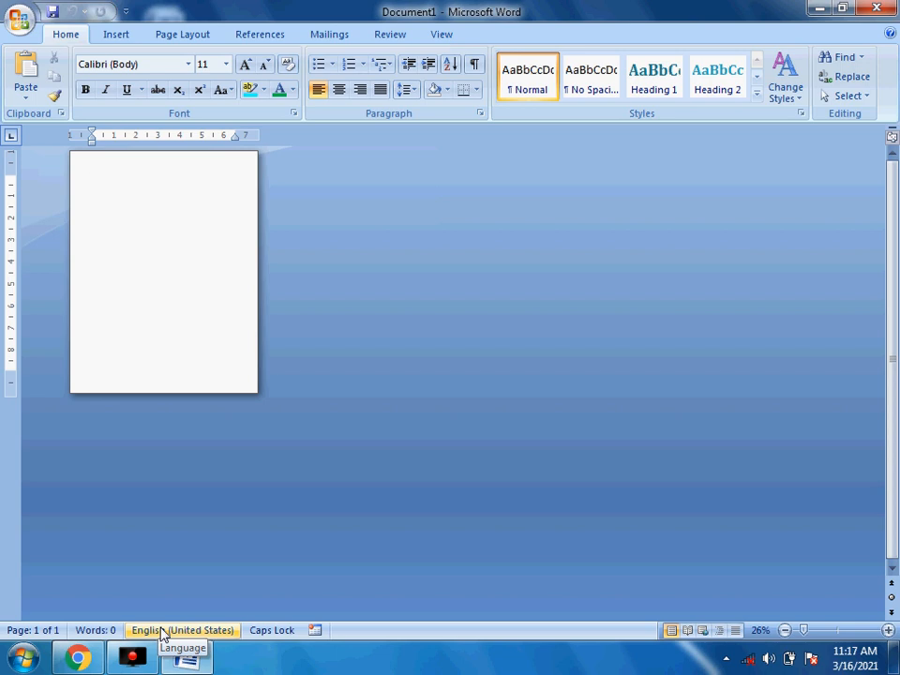
pyautogui.rightClick(422, 635)
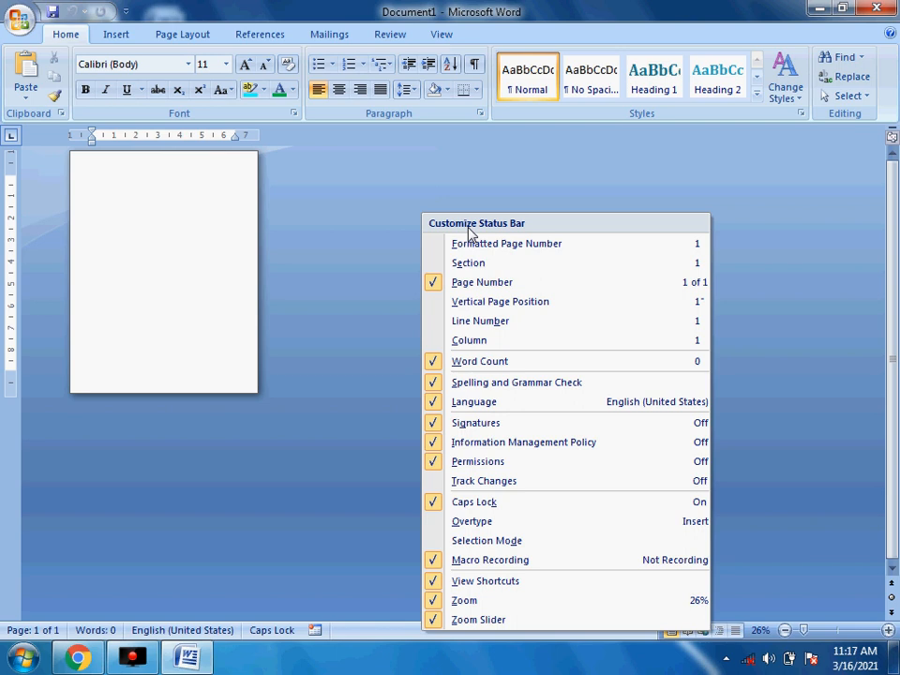
pyautogui.click(478, 198)
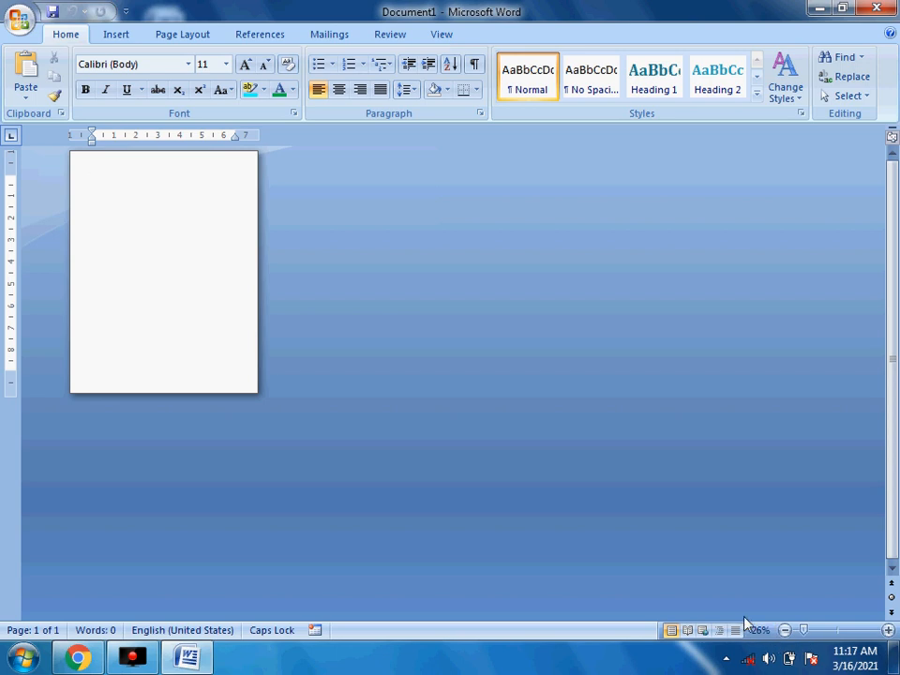
# - Set the page zoom to 100% and bring up the Insert ribbon
pyautogui.click(890, 630)
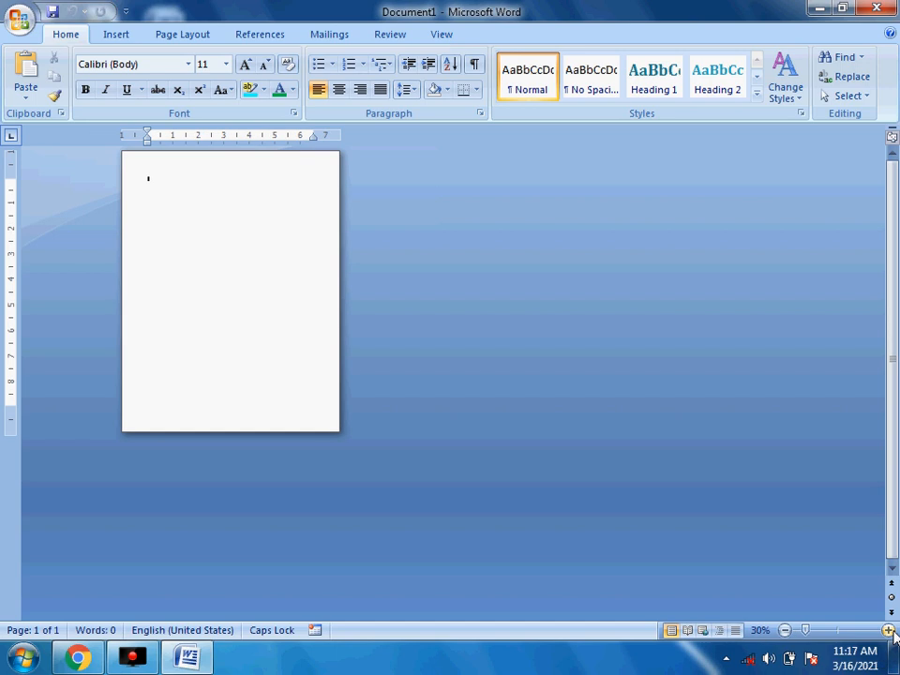
pyautogui.click(889, 630)
pyautogui.click(889, 630)
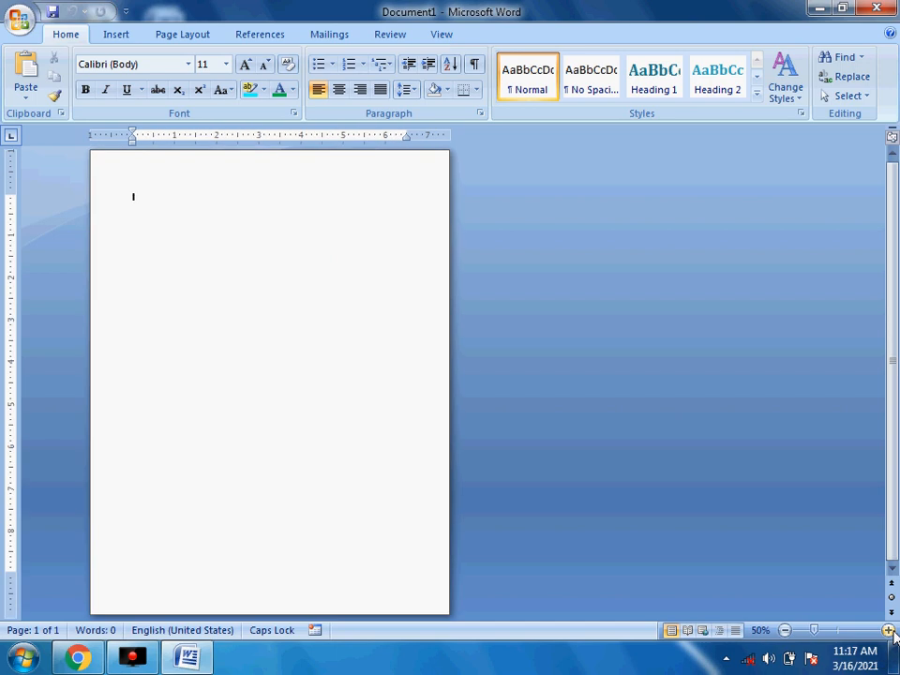
pyautogui.click(765, 632)
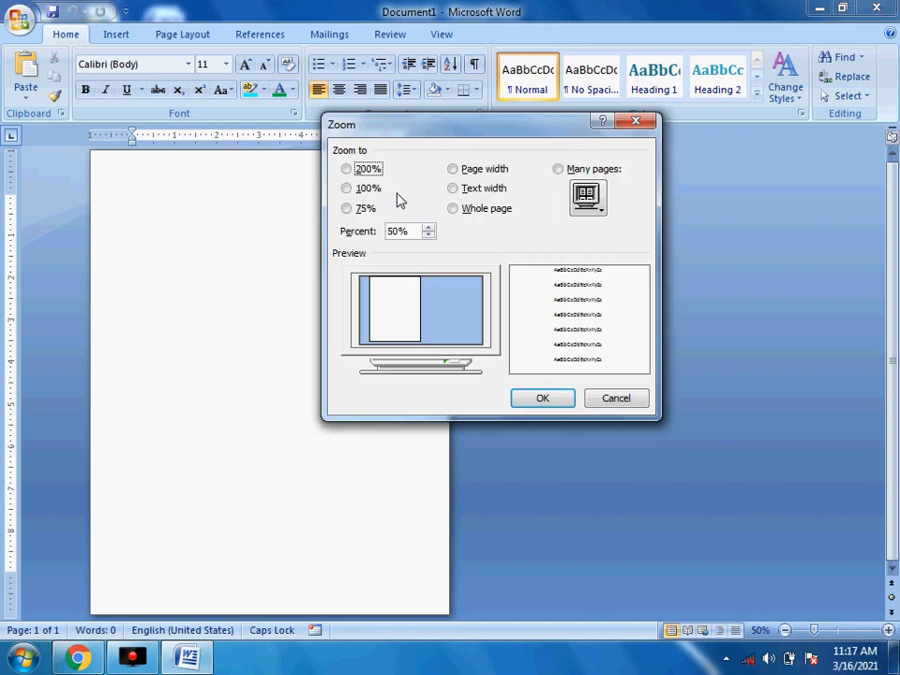
pyautogui.click(361, 189)
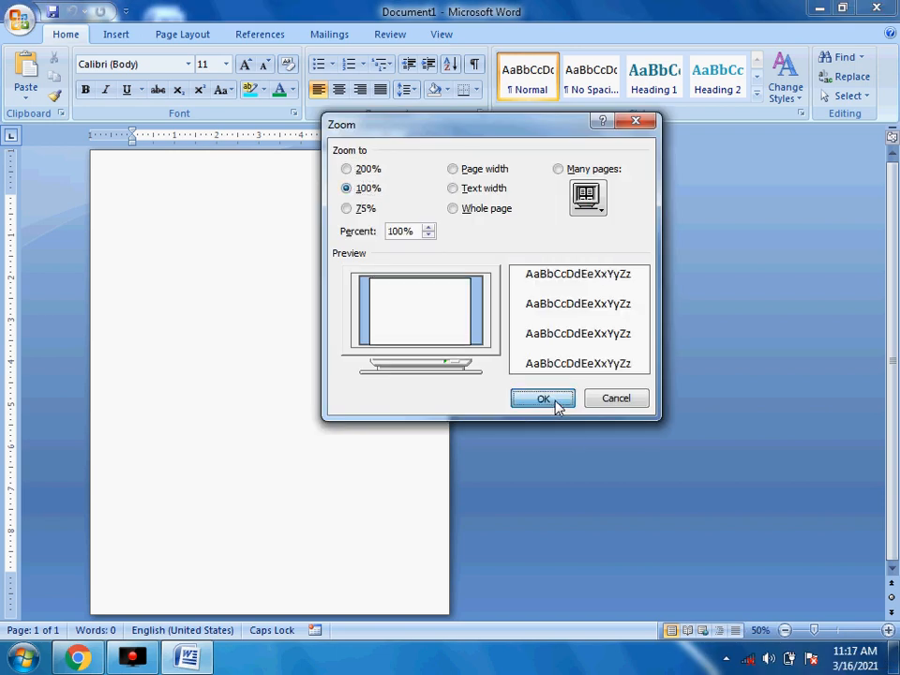
pyautogui.click(544, 399)
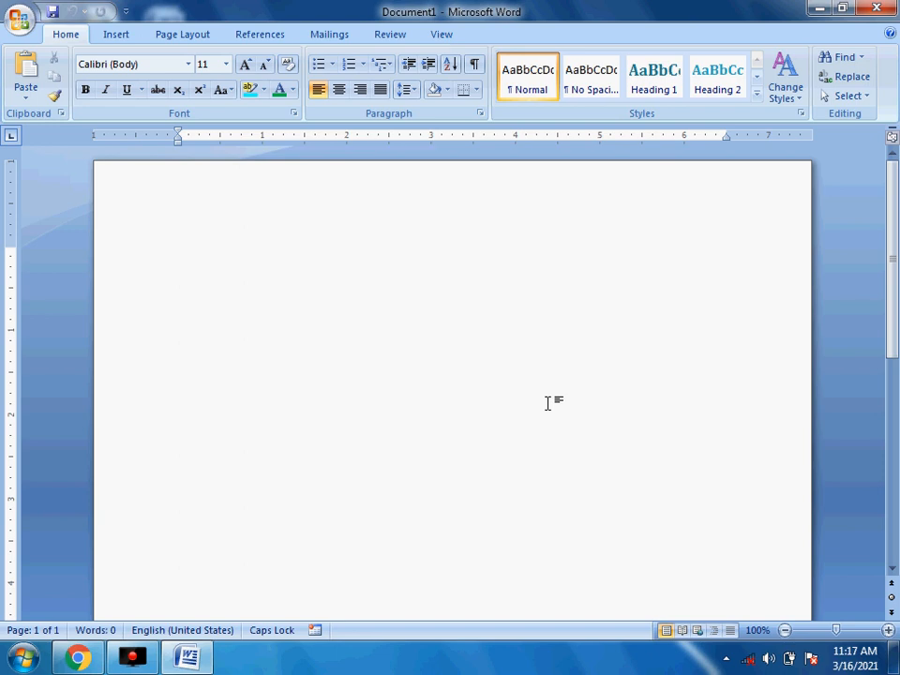
pyautogui.click(112, 40)
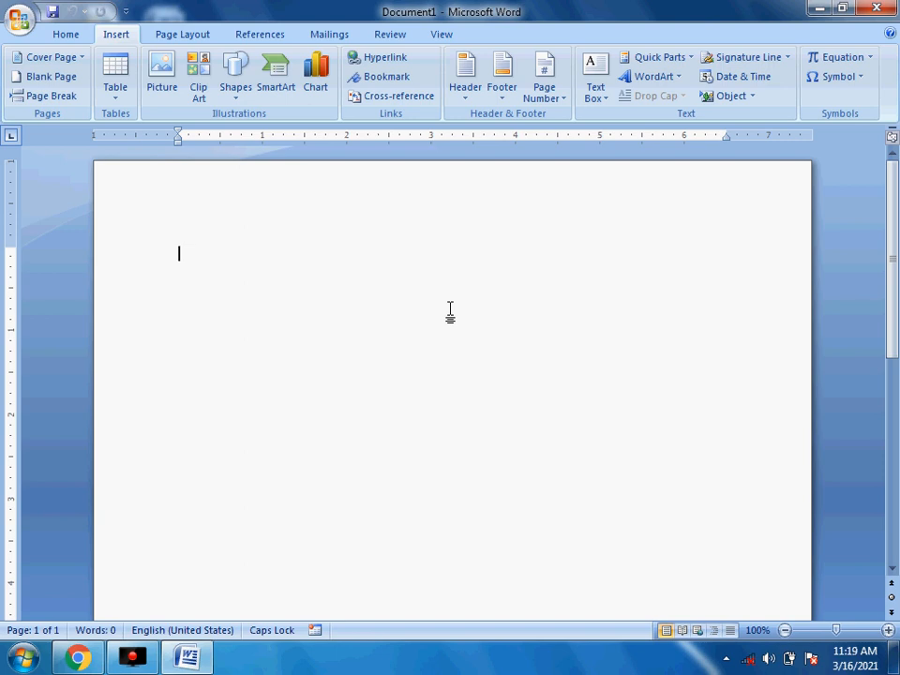
# - Generate three sample paragraphs with =RAND() and select all the text
pyautogui.write('=')
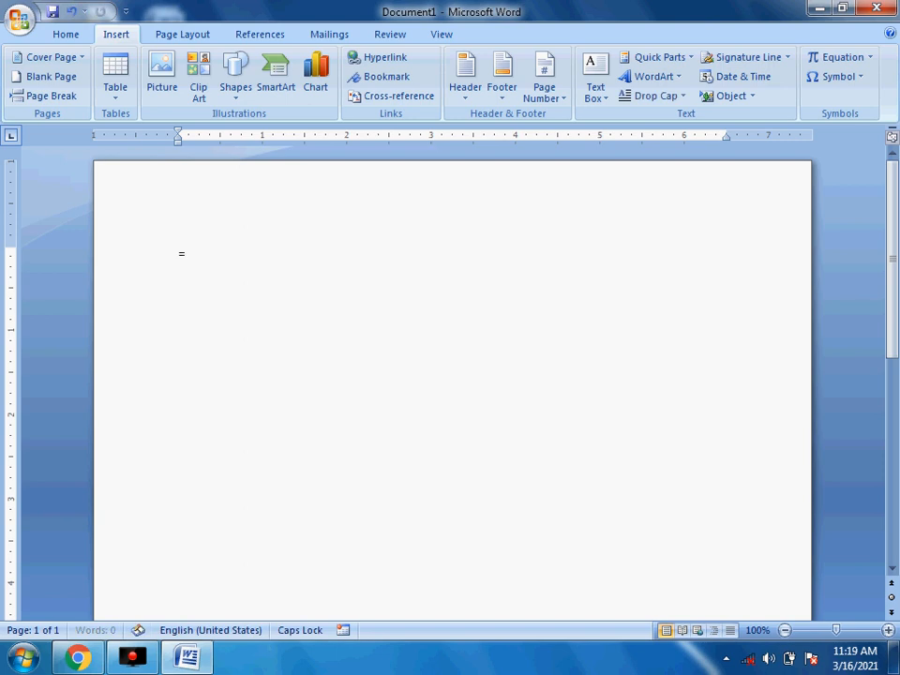
pyautogui.write('RAND()')
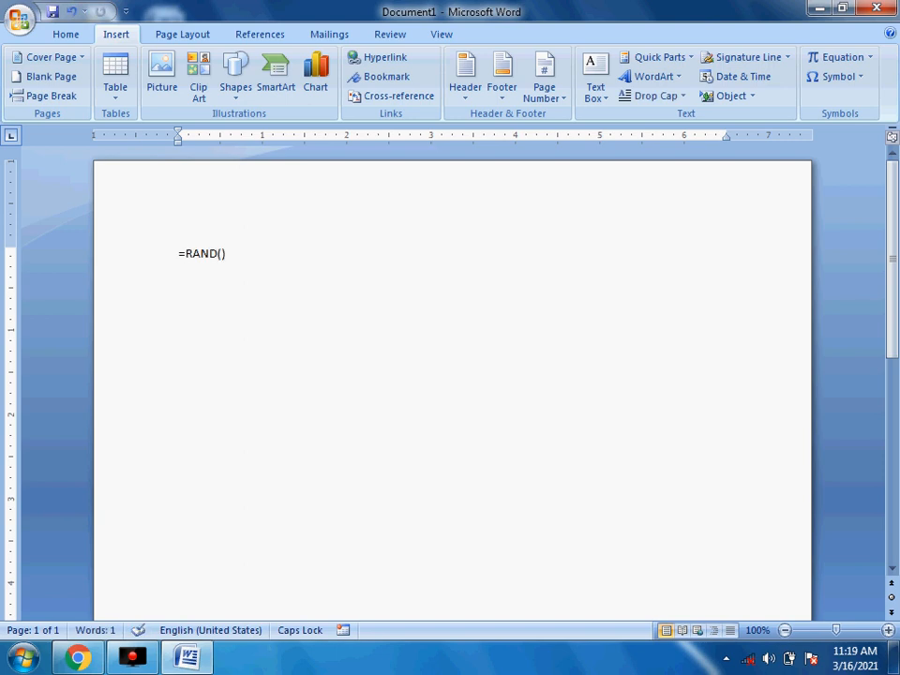
pyautogui.press('Return')
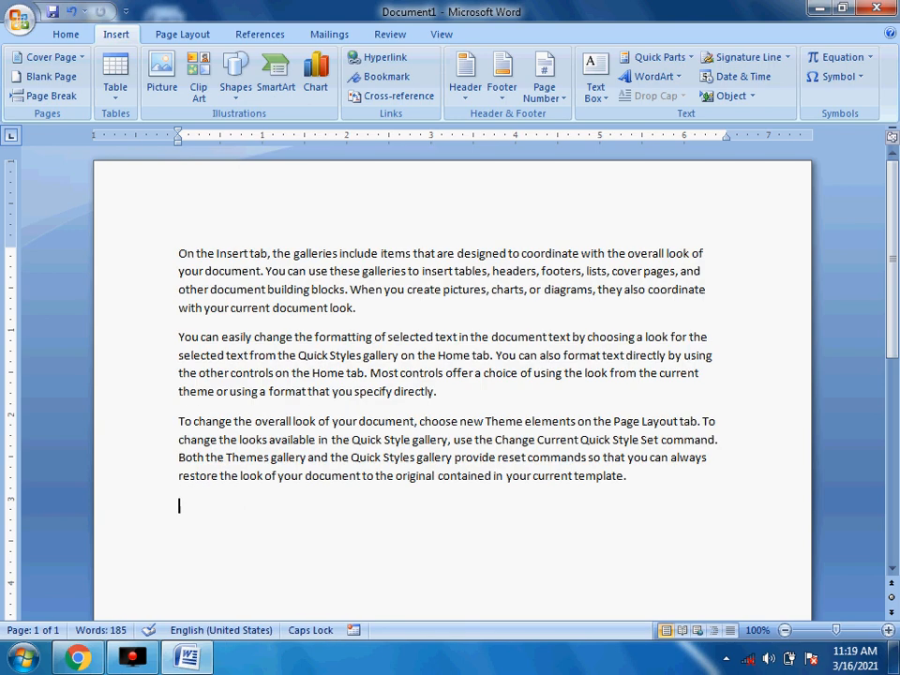
pyautogui.hotkey('ctrl', 'a')
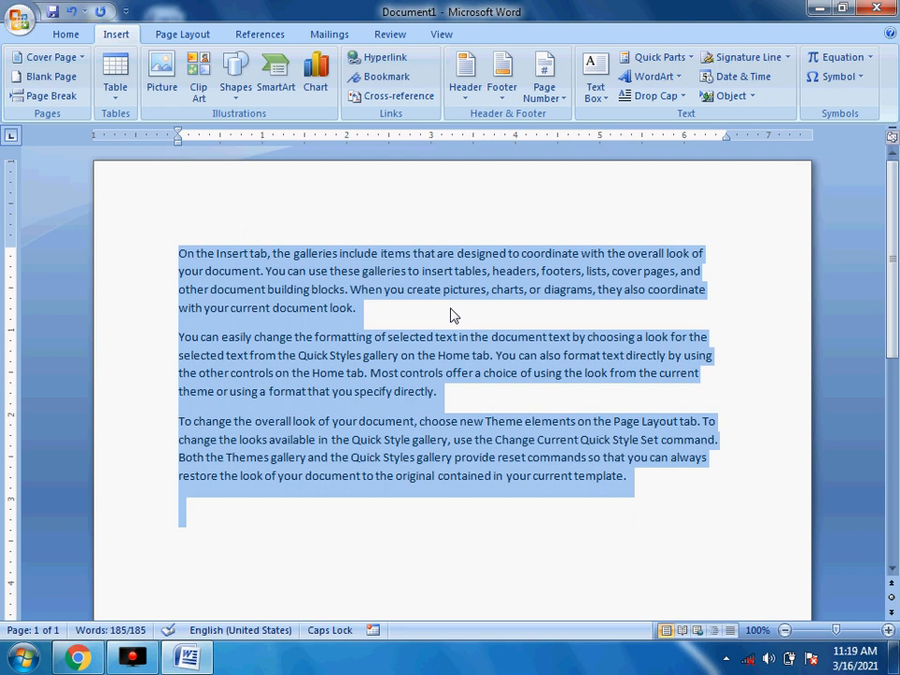
# - Enlarge the font of all text by one size step and justify the paragraphs
pyautogui.hotkey('ctrl', 'shift', '.')
pyautogui.hotkey('ctrl', 'shift', '.')
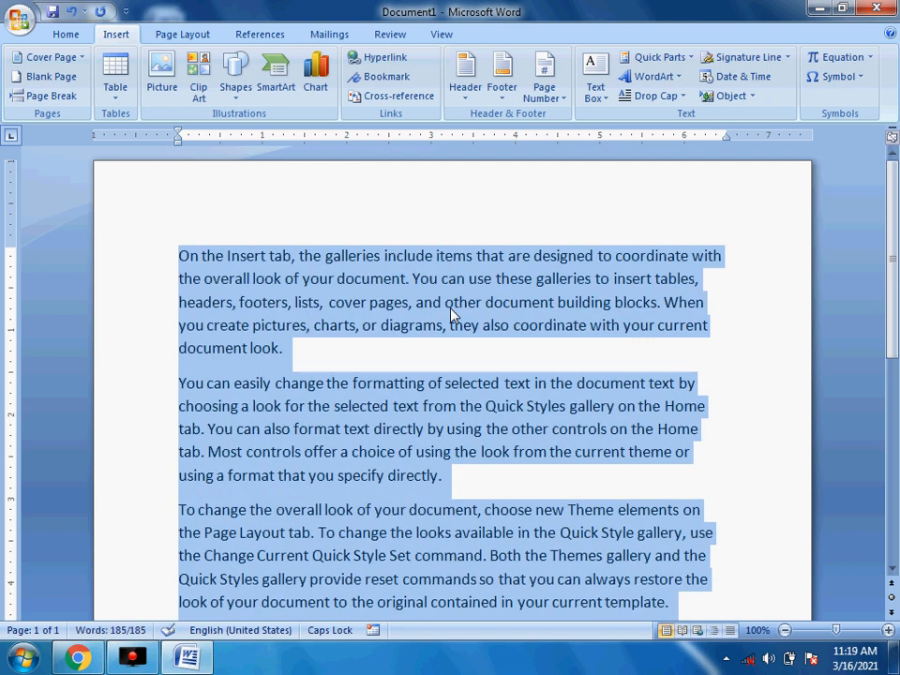
pyautogui.hotkey('ctrl', 'shift', '.')
pyautogui.hotkey('ctrl', 'shift', ',')
pyautogui.hotkey('ctrl', 'j')
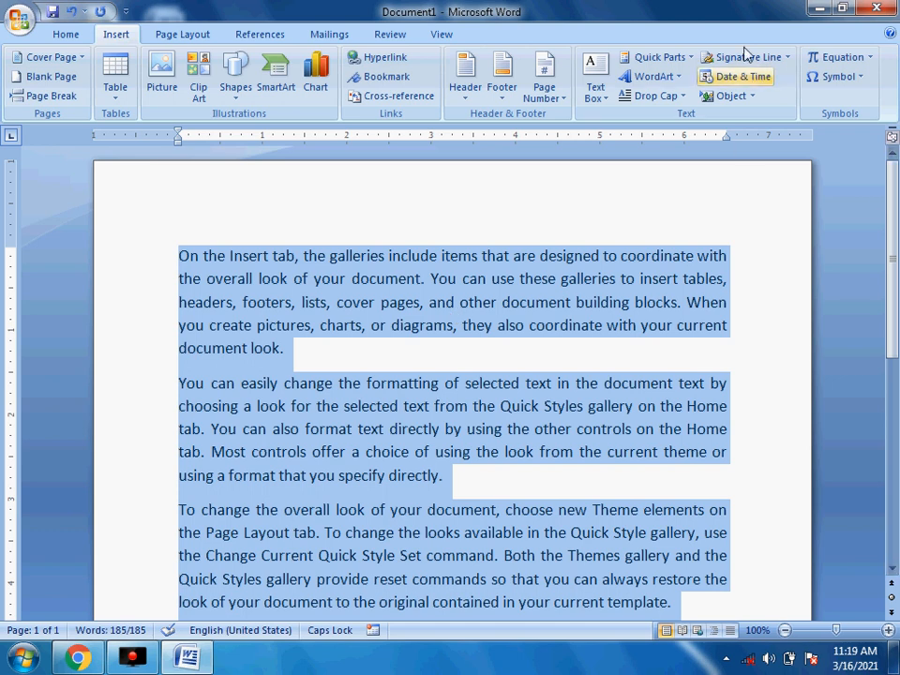
# - Apply a Dropped drop cap to the first paragraph's opening letter O
pyautogui.click(647, 97)
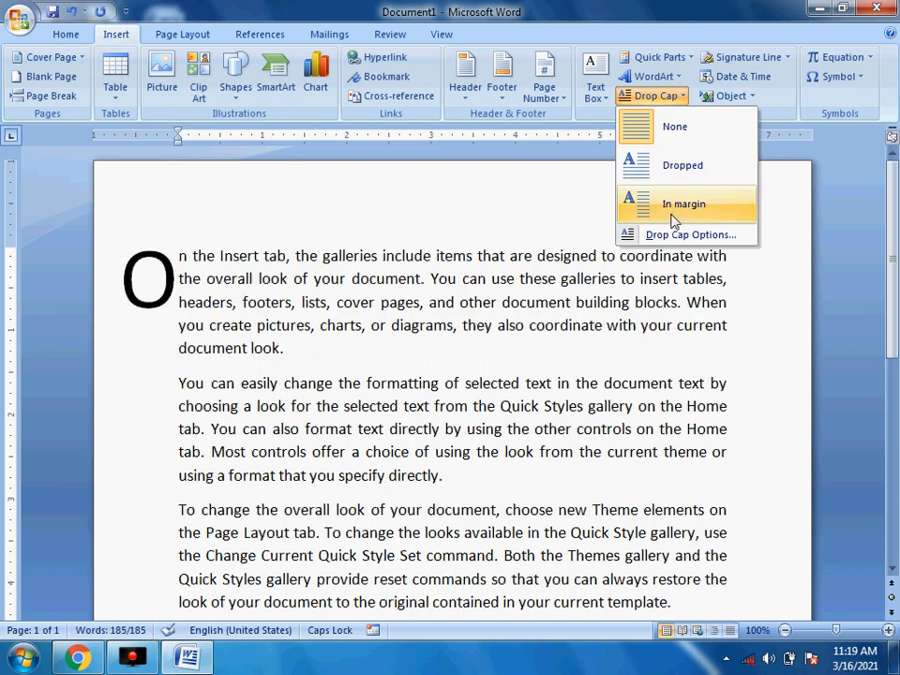
pyautogui.click(672, 174)
pyautogui.click(440, 214)
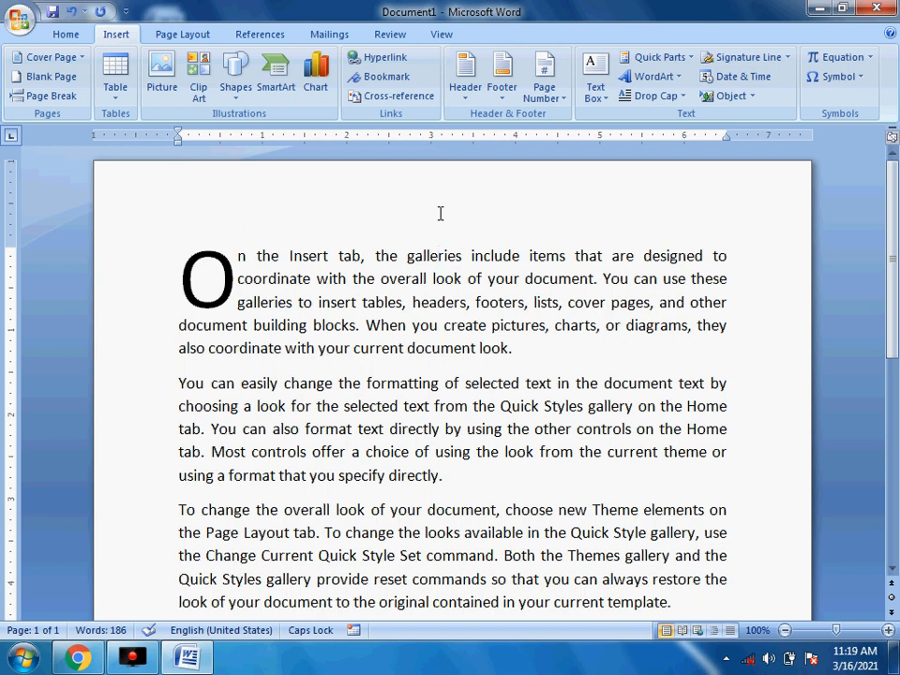
pyautogui.click(681, 103)
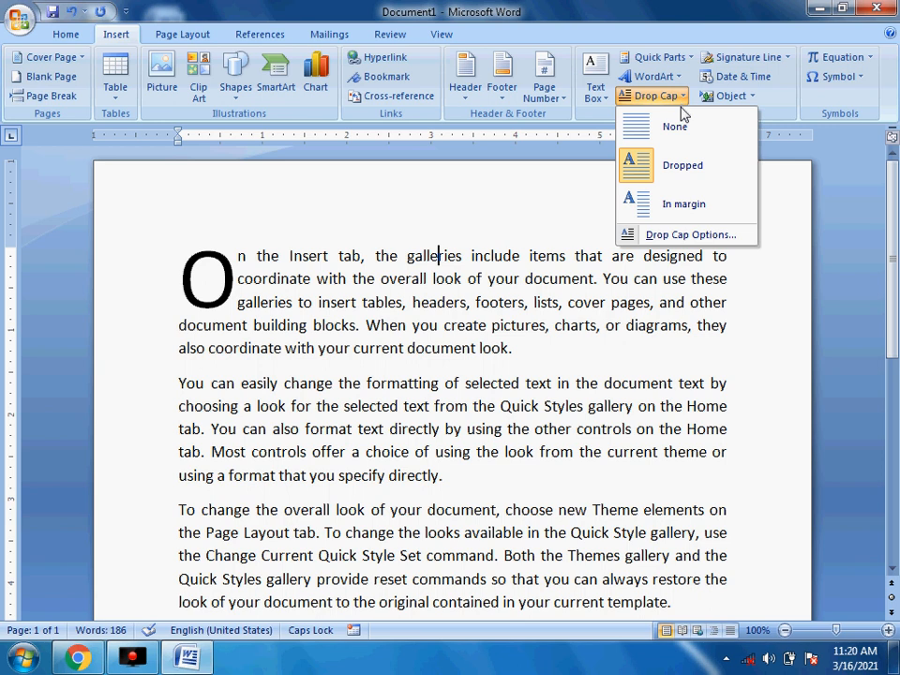
pyautogui.click(539, 197)
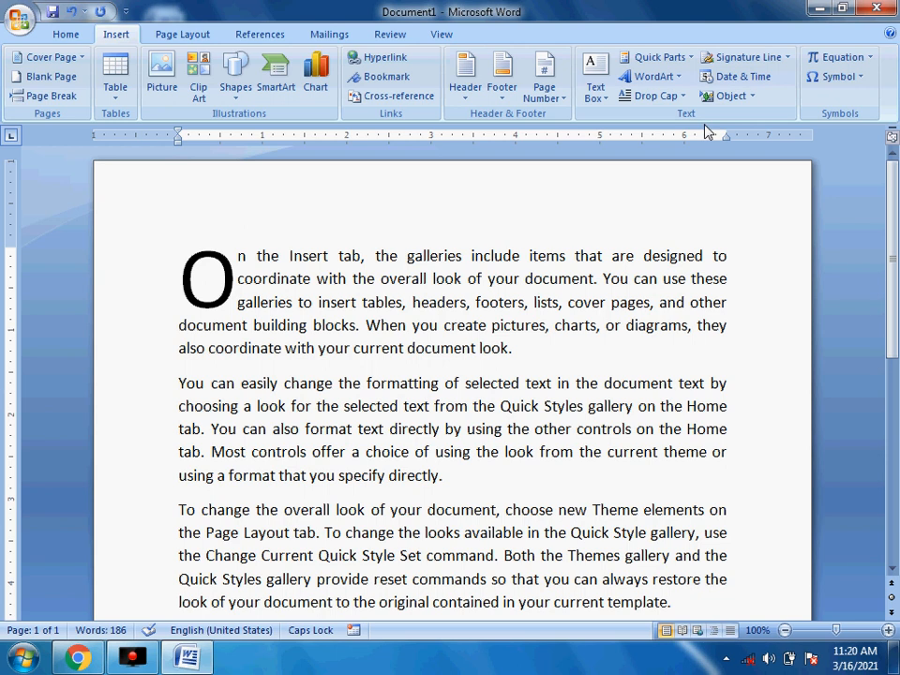
pyautogui.scroll(-3, 613, 190)
pyautogui.scroll(3, 612, 195)
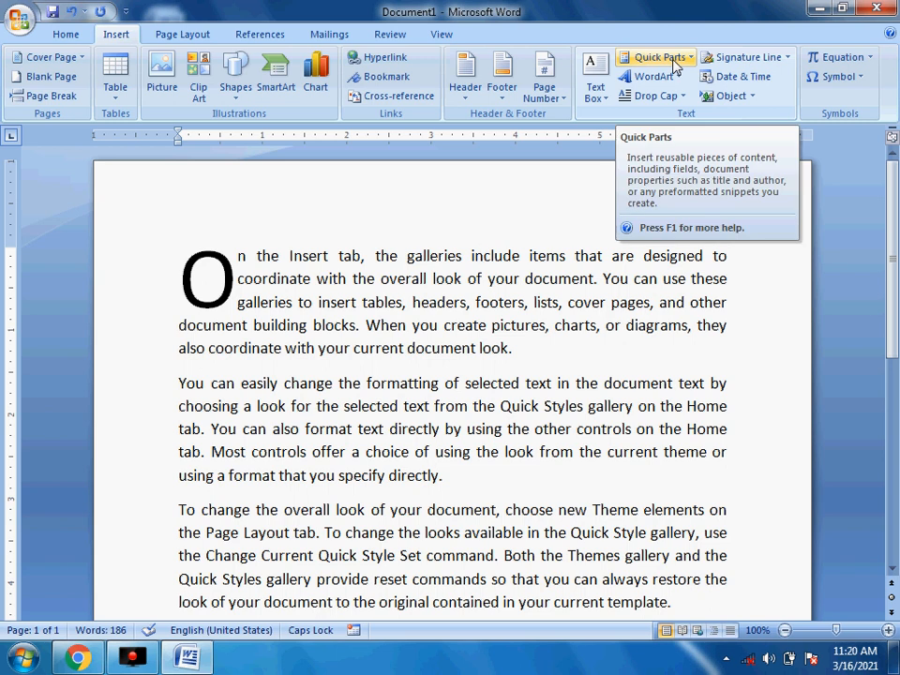
pyautogui.scroll(-5, 493, 413)
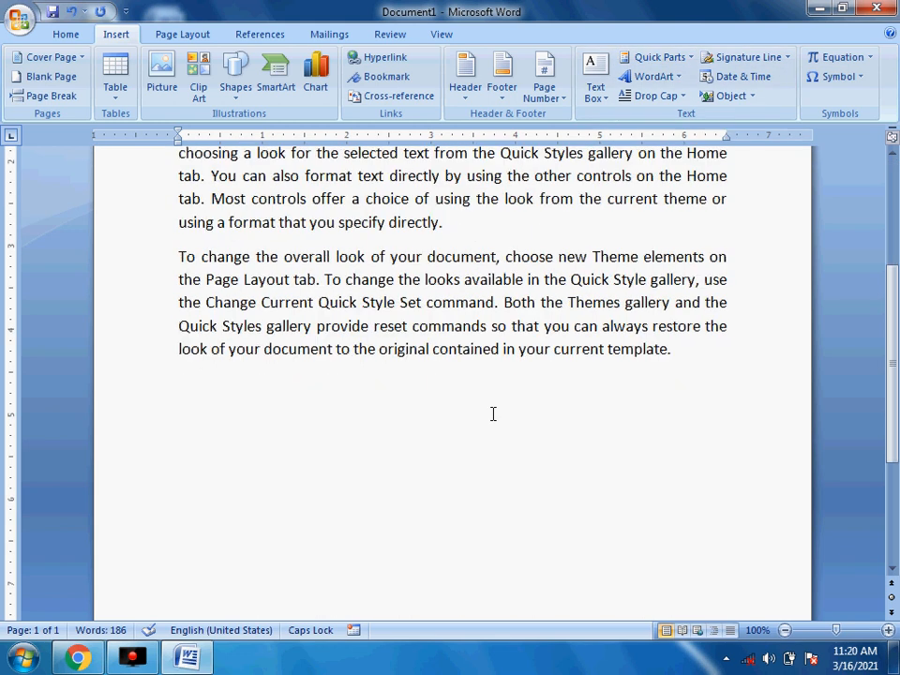
pyautogui.click(598, 416)
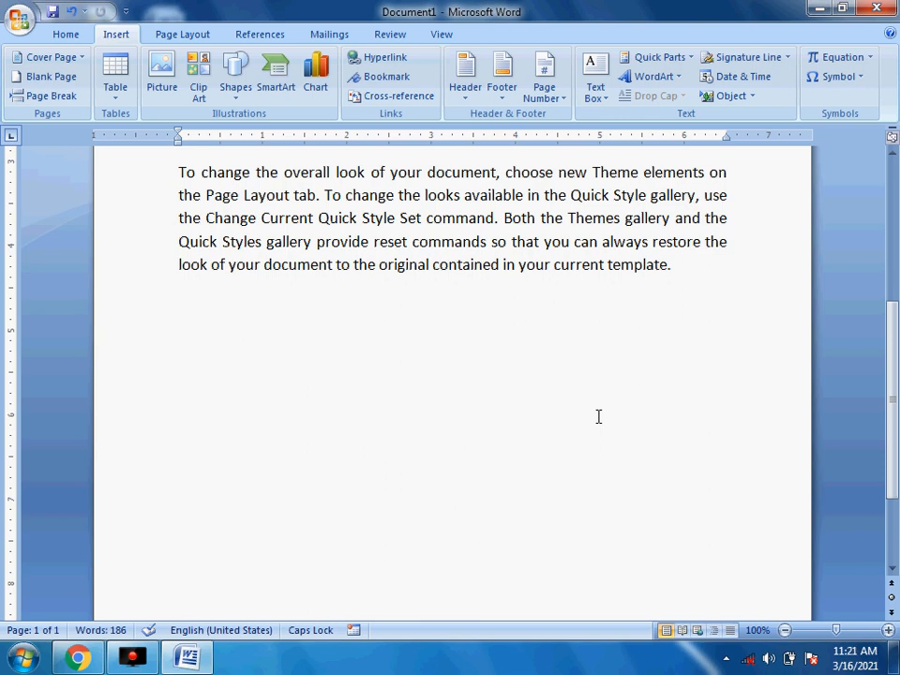
# - Start a new signature line and dismiss the digital signatures notice
pyautogui.click(747, 68)
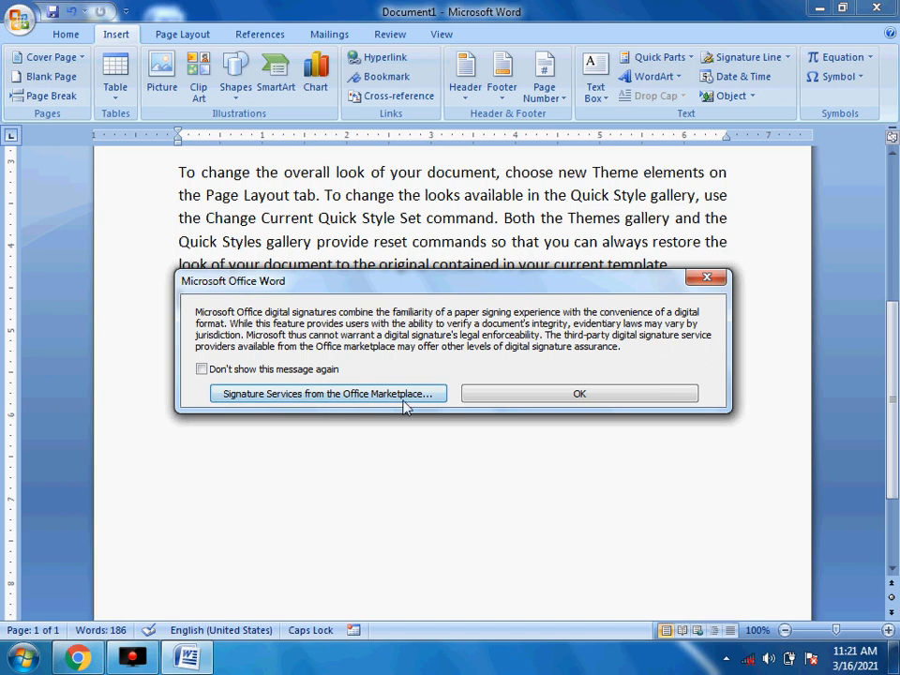
pyautogui.click(509, 402)
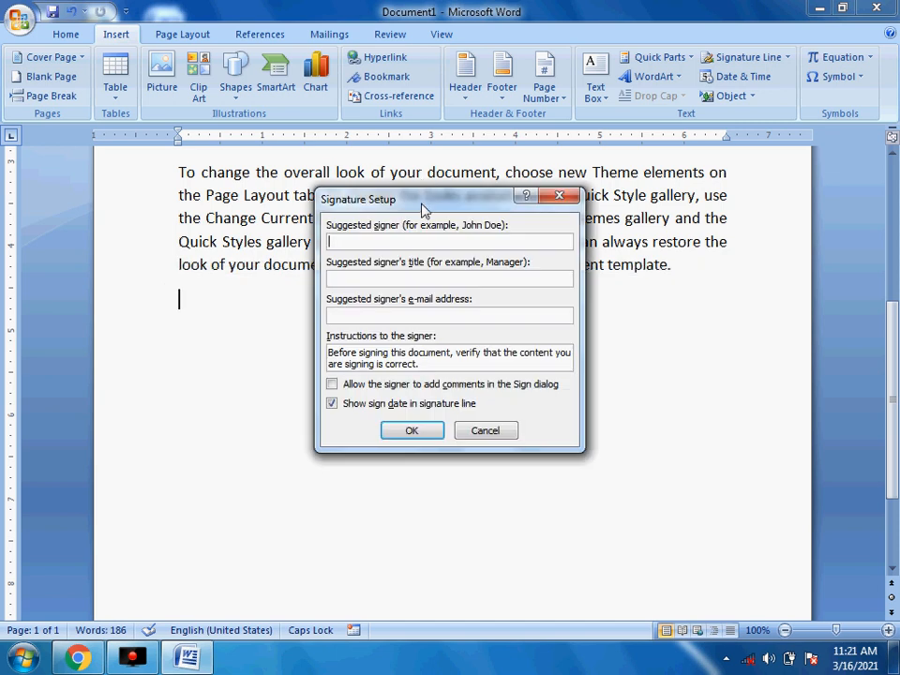
# - Enter the signer's name, the title DIRCTOR and the signer's e-mail, then confirm the signature line
pyautogui.moveTo(422, 207)
pyautogui.mouseDown()
pyautogui.moveTo(605, 218)
pyautogui.moveTo(532, 212)
pyautogui.mouseUp()
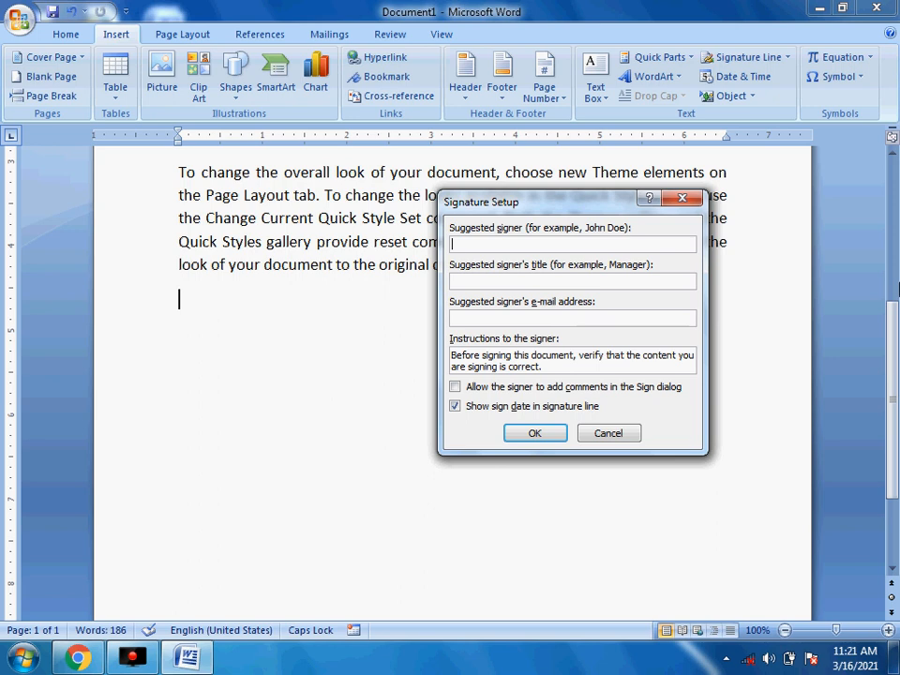
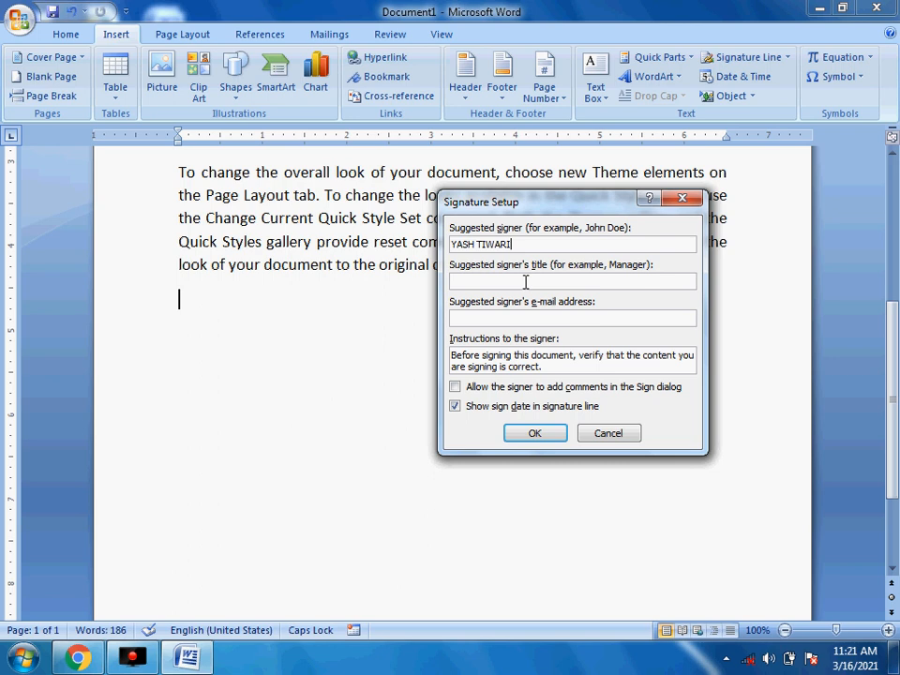
pyautogui.click(525, 282)
pyautogui.write('DIRCTOR')
pyautogui.click(531, 318)
pyautogui.write('YA')
pyautogui.press('BackSpace')
pyautogui.press('BackSpace')
pyautogui.press('capslock')
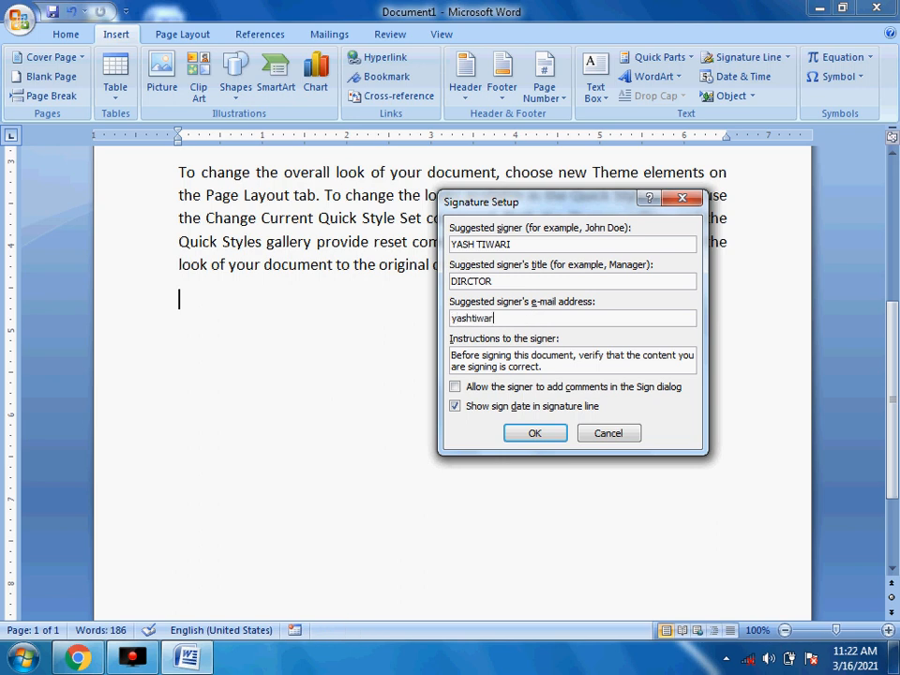
pyautogui.click(527, 435)
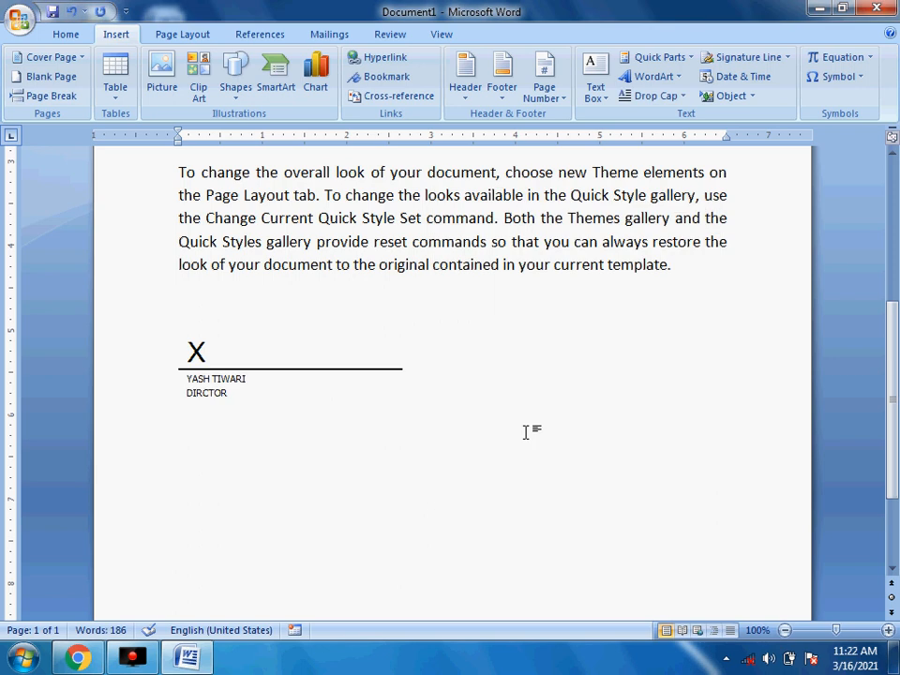
# - Select the inserted signature line and show its Picture Tools Format options
pyautogui.click(194, 375)
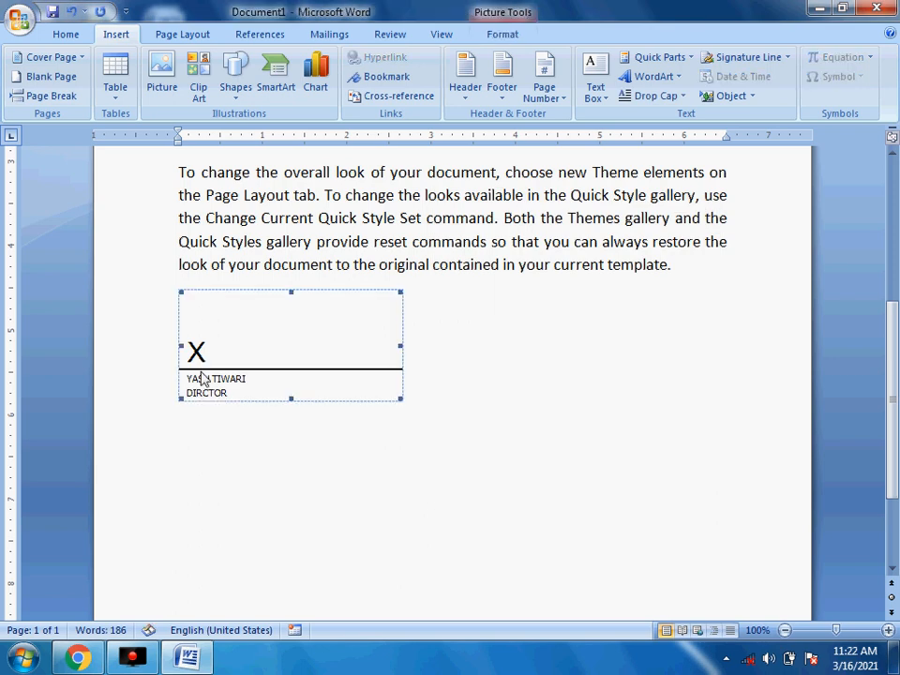
pyautogui.click(485, 392)
pyautogui.scroll(2, 483, 396)
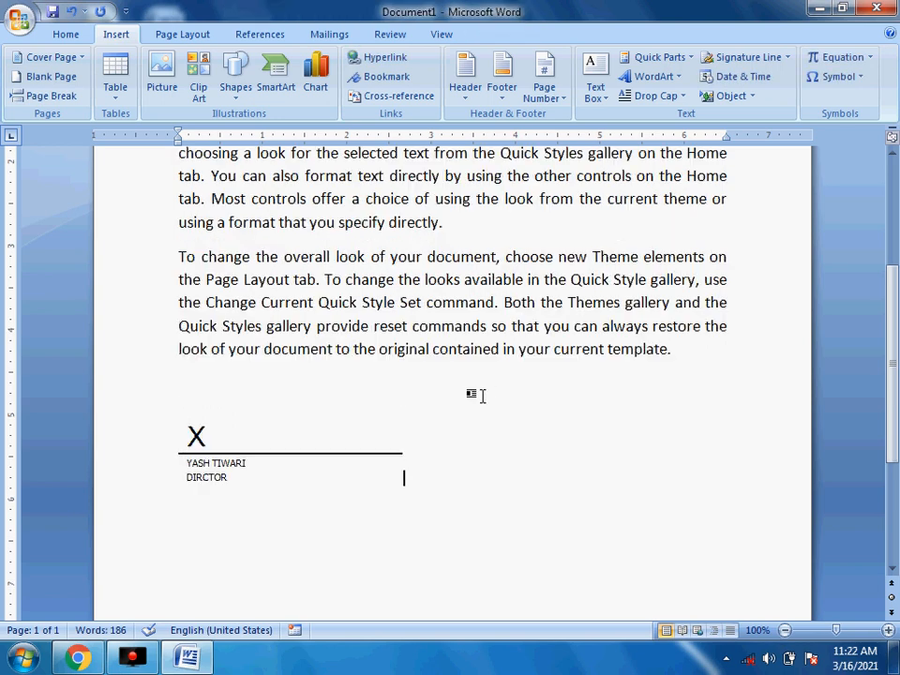
pyautogui.scroll(-2, 482, 396)
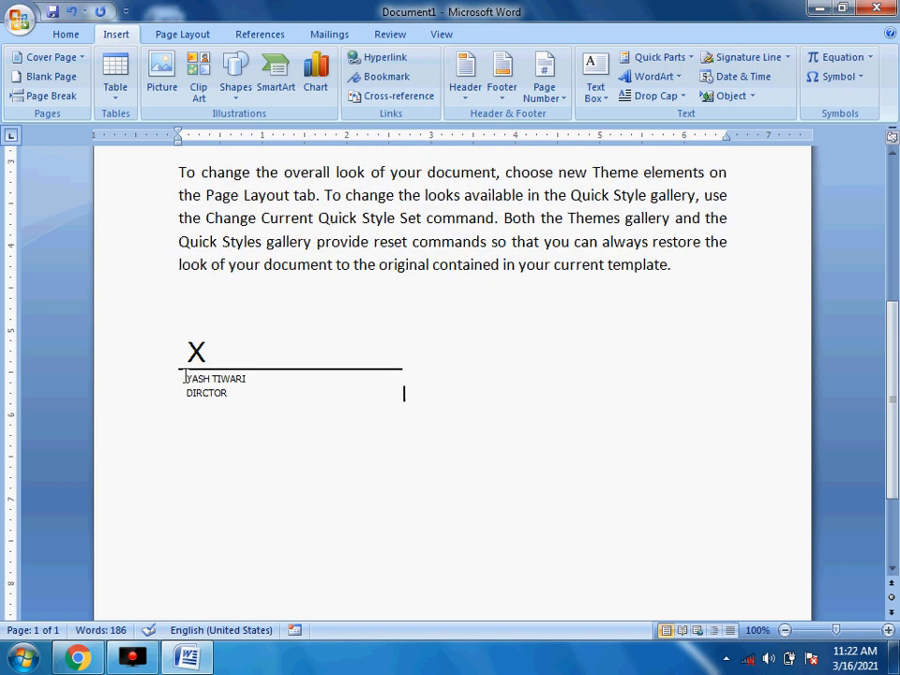
pyautogui.click(328, 367)
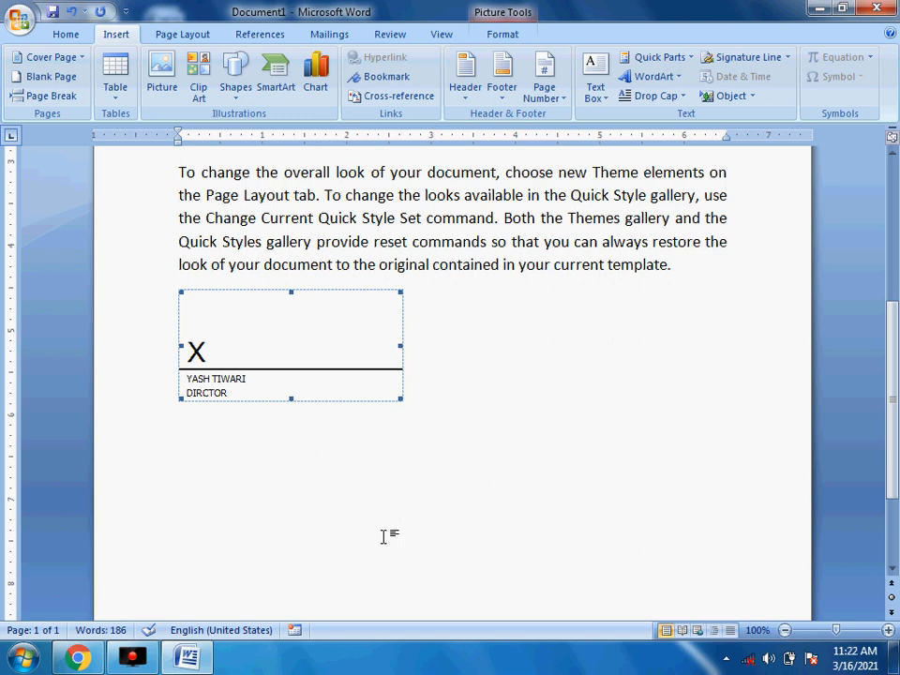
pyautogui.click(524, 450)
pyautogui.click(312, 352)
pyautogui.click(504, 38)
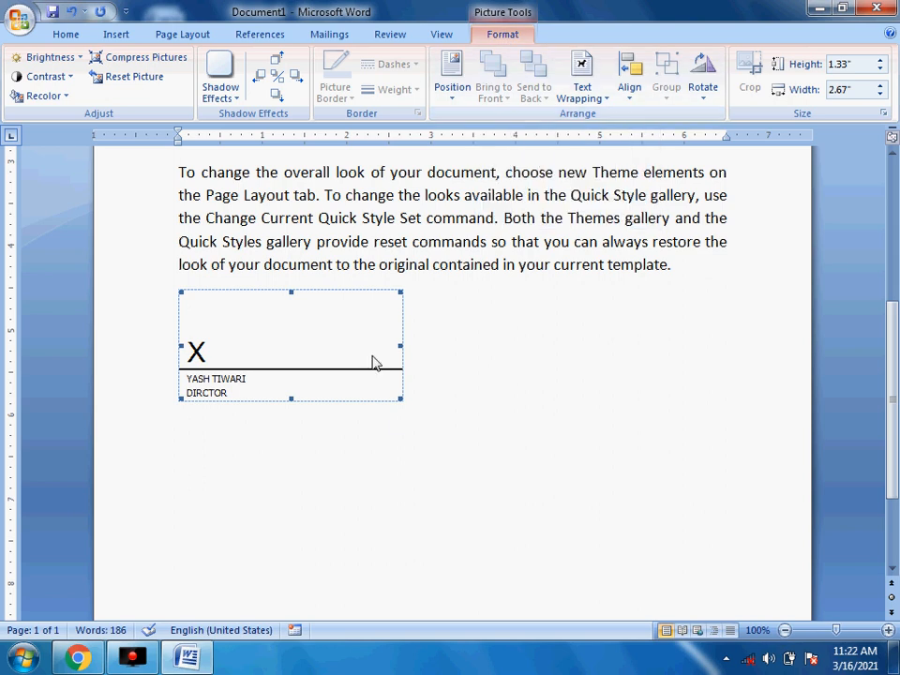
# - Position the signature line at the bottom right of the page with square text wrapping
pyautogui.click(451, 94)
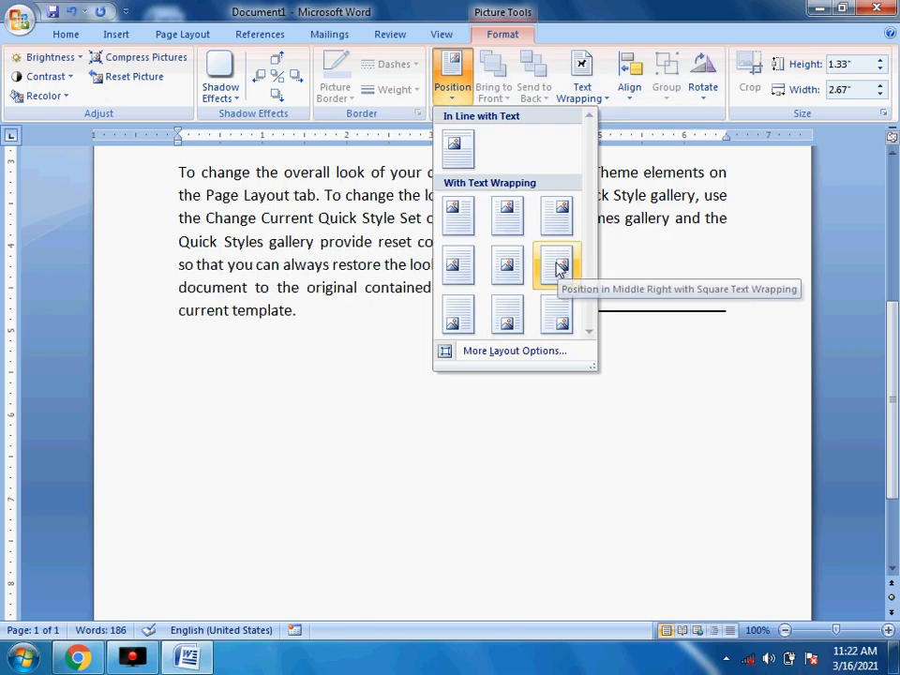
pyautogui.click(560, 321)
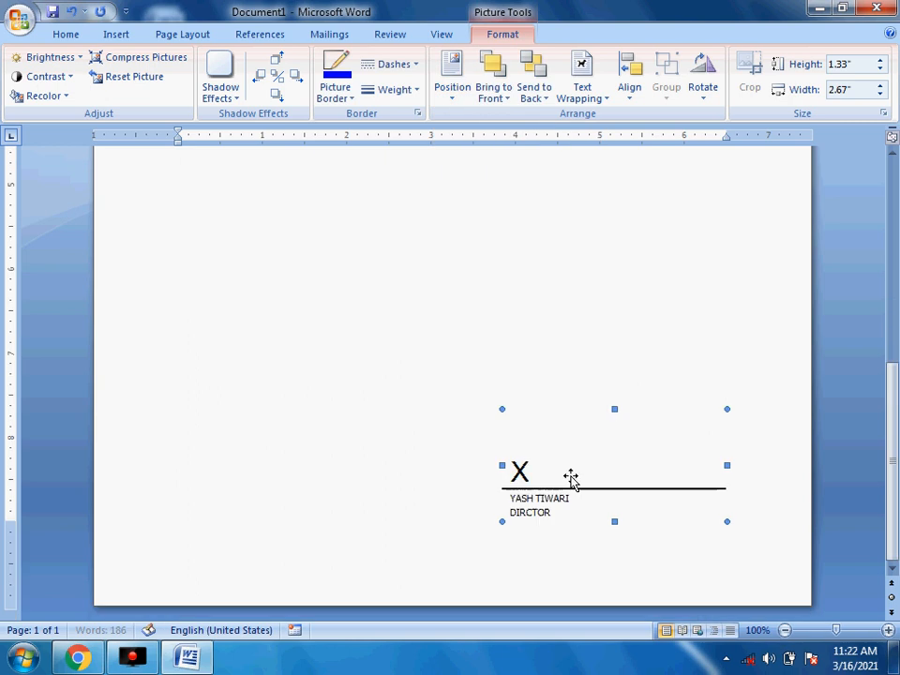
pyautogui.scroll(3, 570, 473)
pyautogui.scroll(-1, 575, 450)
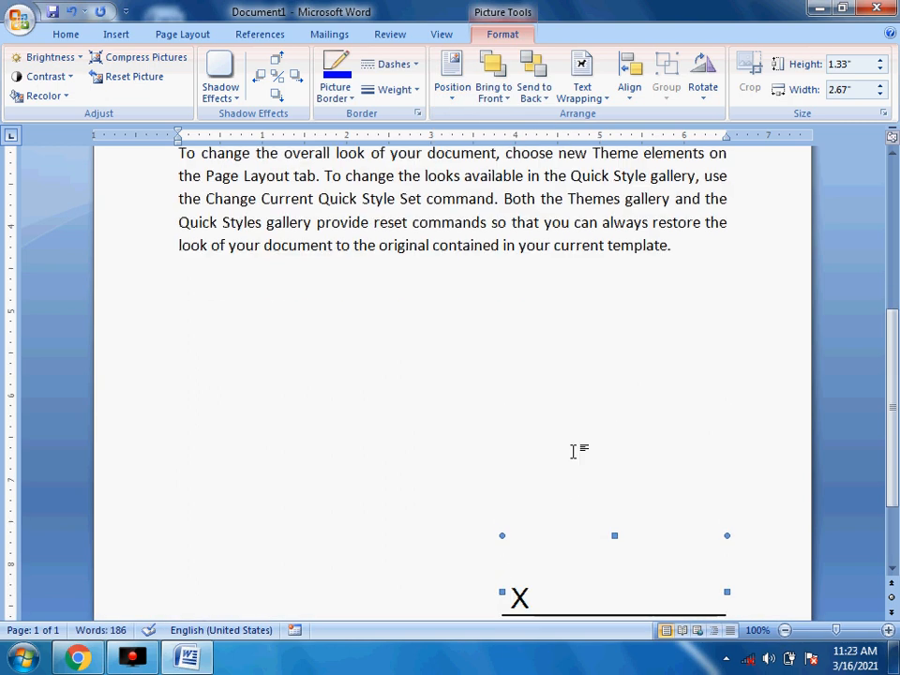
pyautogui.keyDown('ctrl'); pyautogui.scroll(-4, 574, 450); pyautogui.keyUp('ctrl')
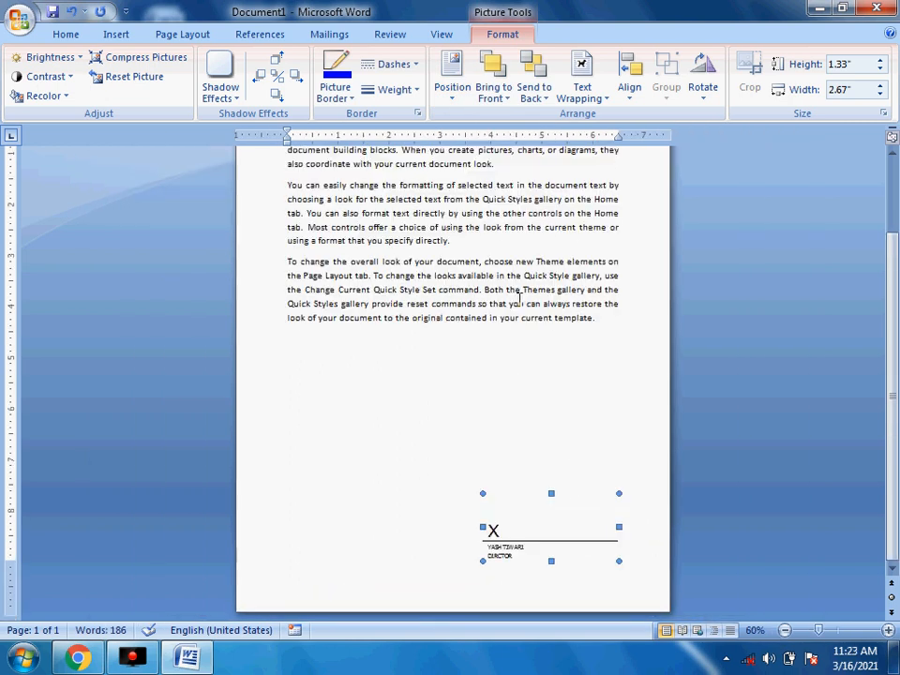
pyautogui.click(341, 96)
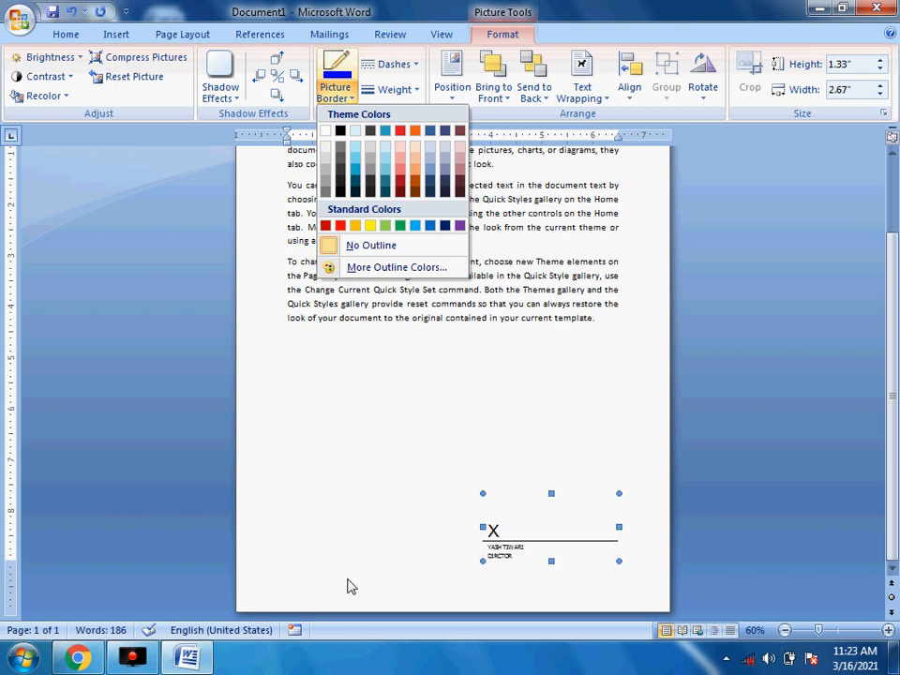
pyautogui.click(350, 478)
pyautogui.scroll(3, 350, 478)
pyautogui.scroll(1, 356, 446)
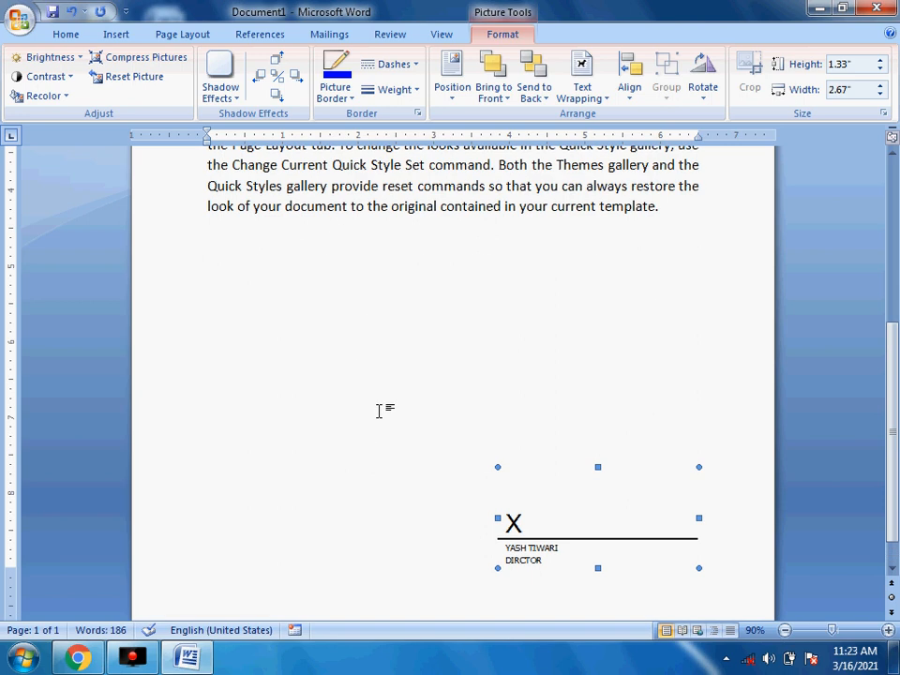
pyautogui.click(349, 97)
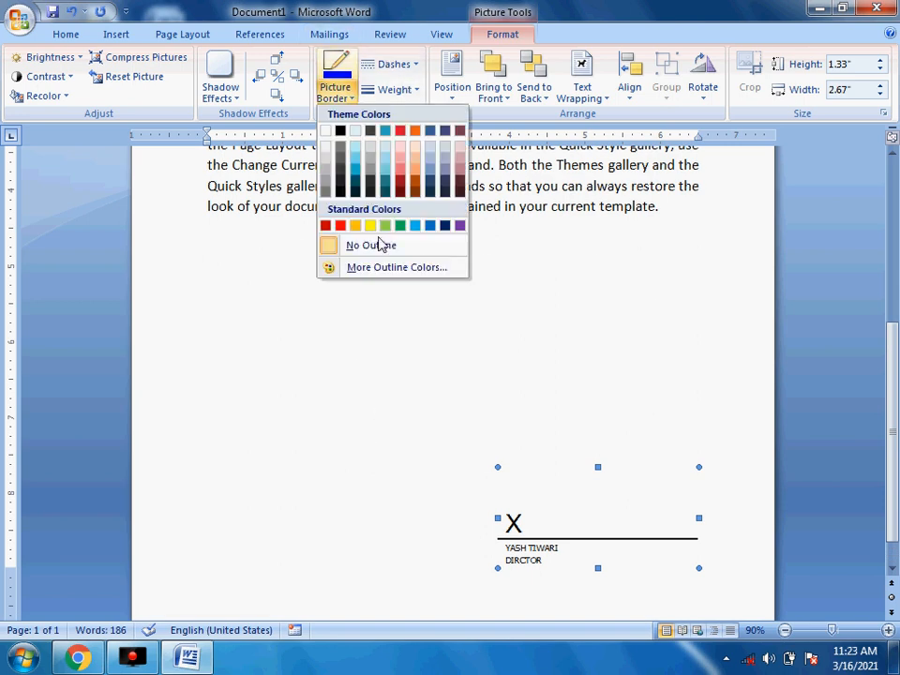
pyautogui.click(339, 226)
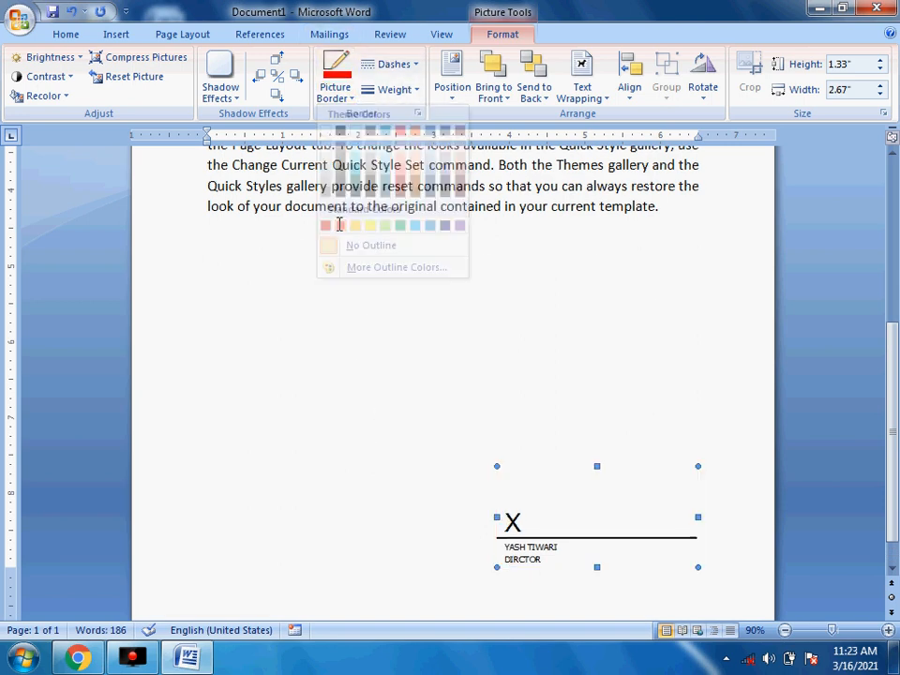
pyautogui.click(328, 95)
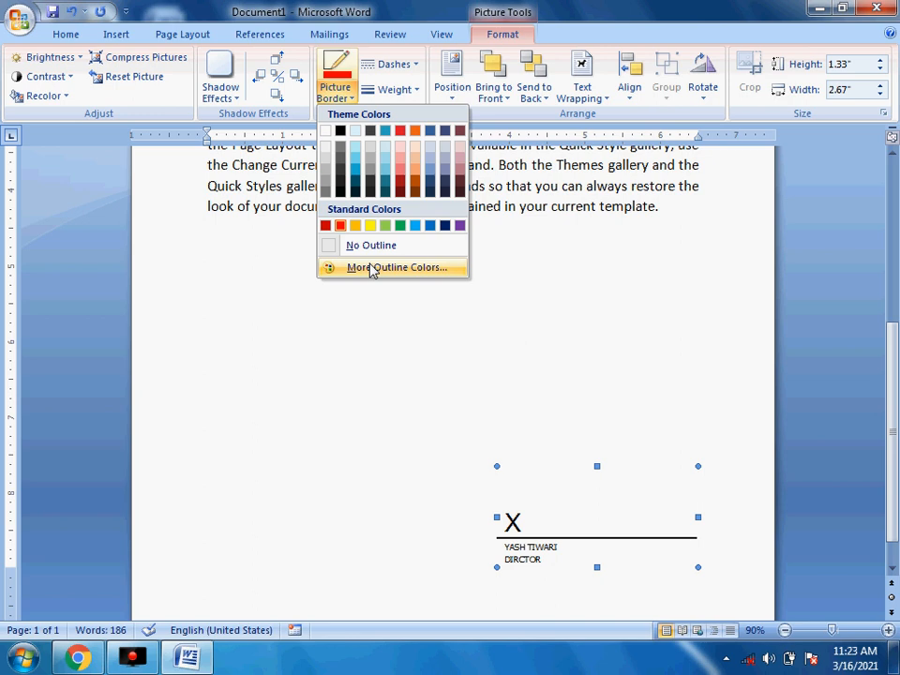
pyautogui.click(339, 226)
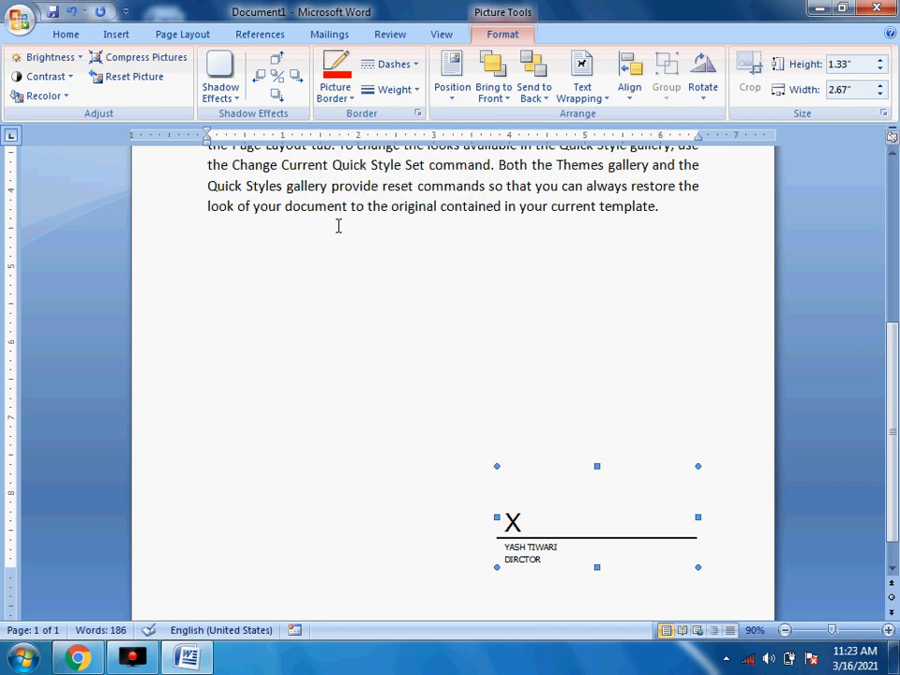
pyautogui.click(403, 91)
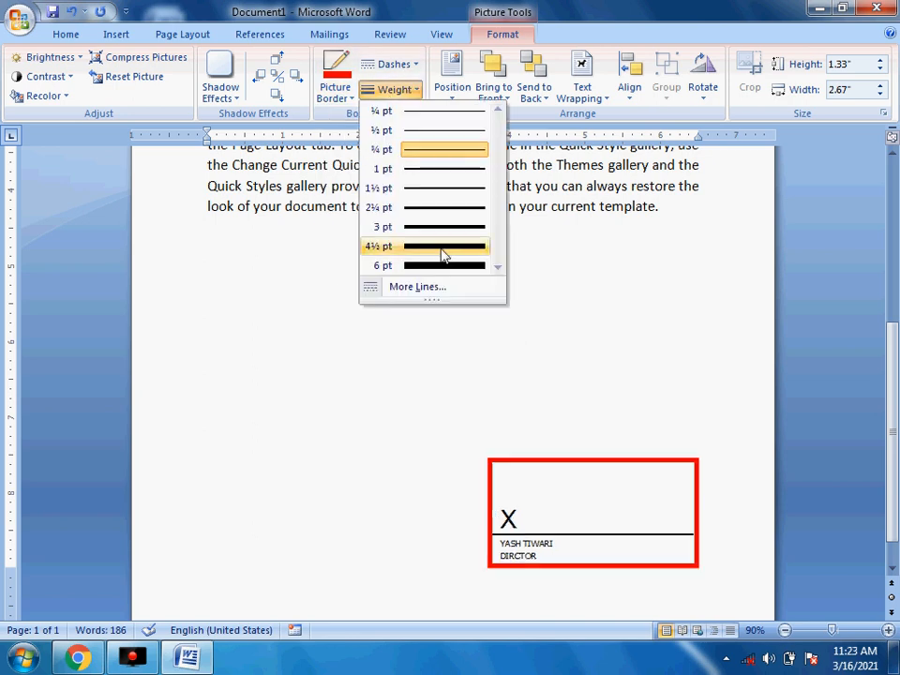
pyautogui.click(441, 249)
pyautogui.click(515, 579)
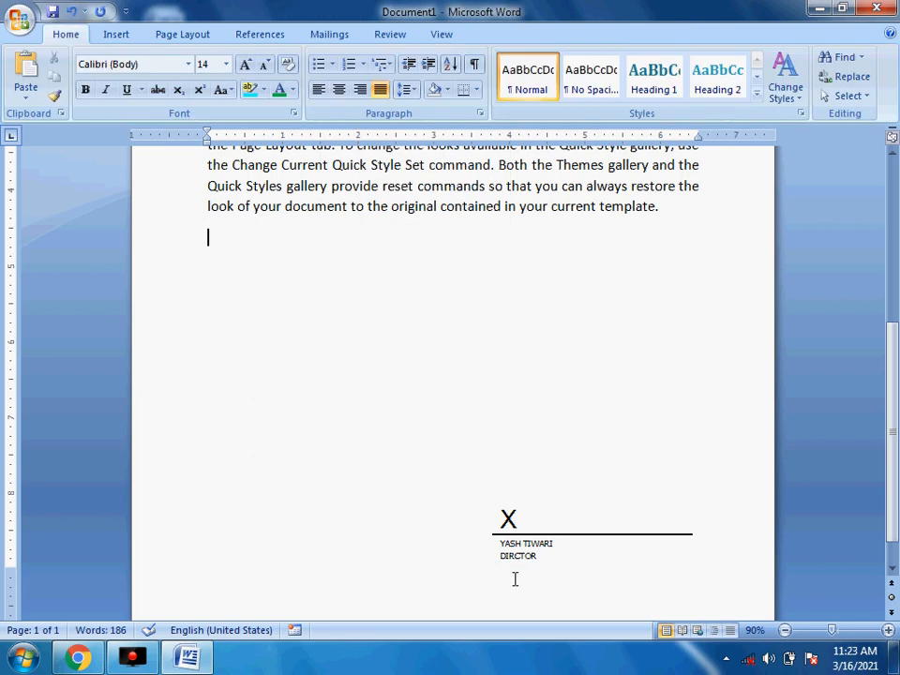
pyautogui.click(538, 529)
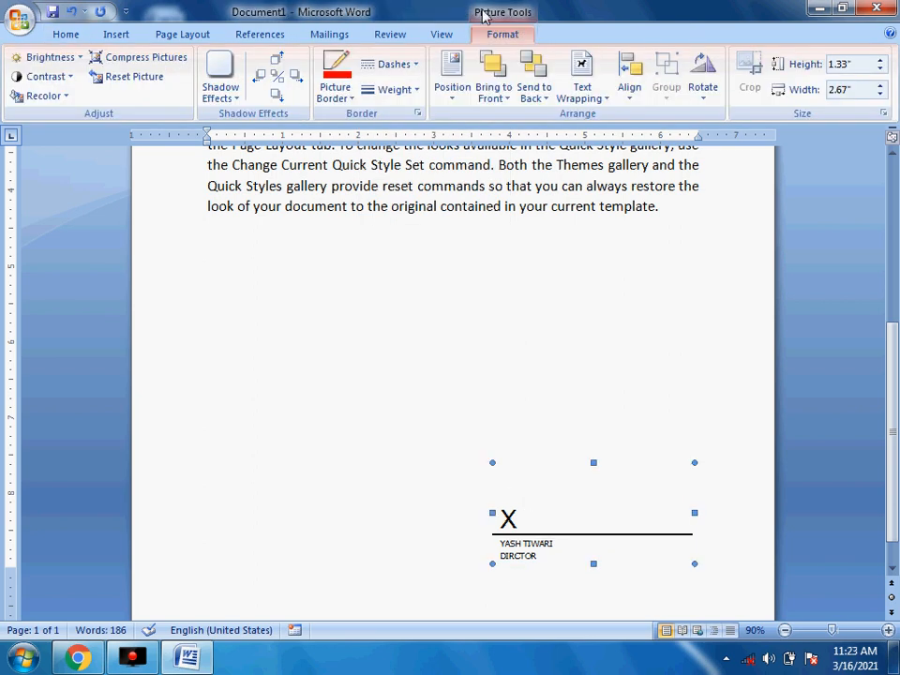
pyautogui.click(386, 64)
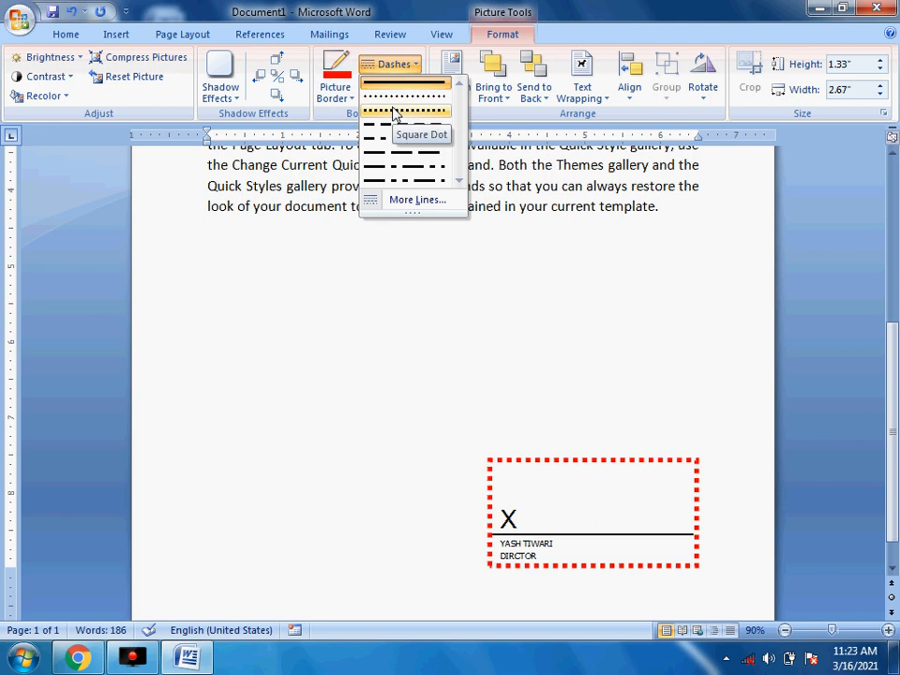
pyautogui.press('Escape')
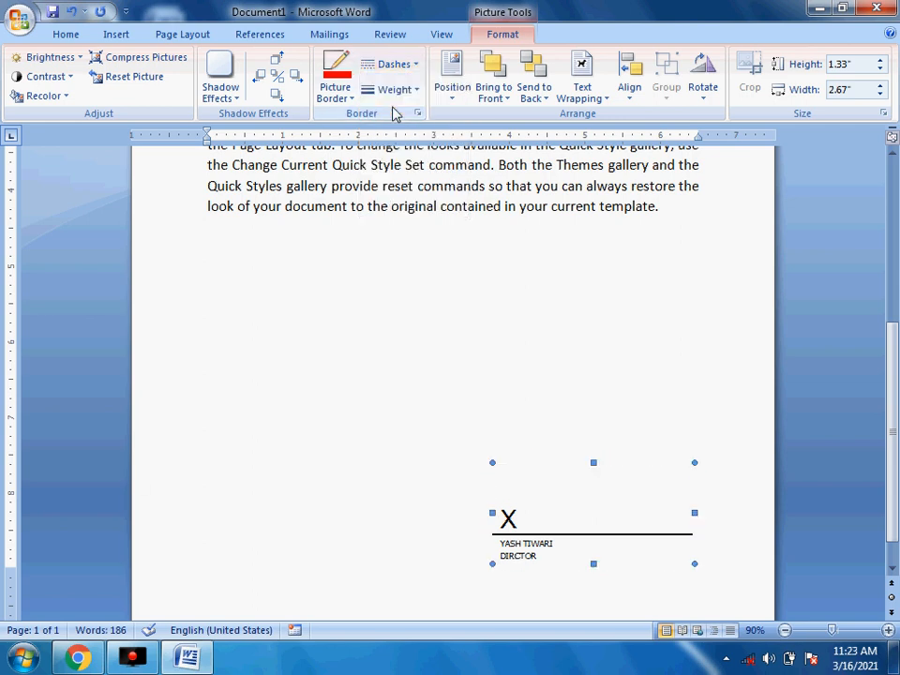
pyautogui.click(283, 364)
pyautogui.scroll(-1, 373, 453)
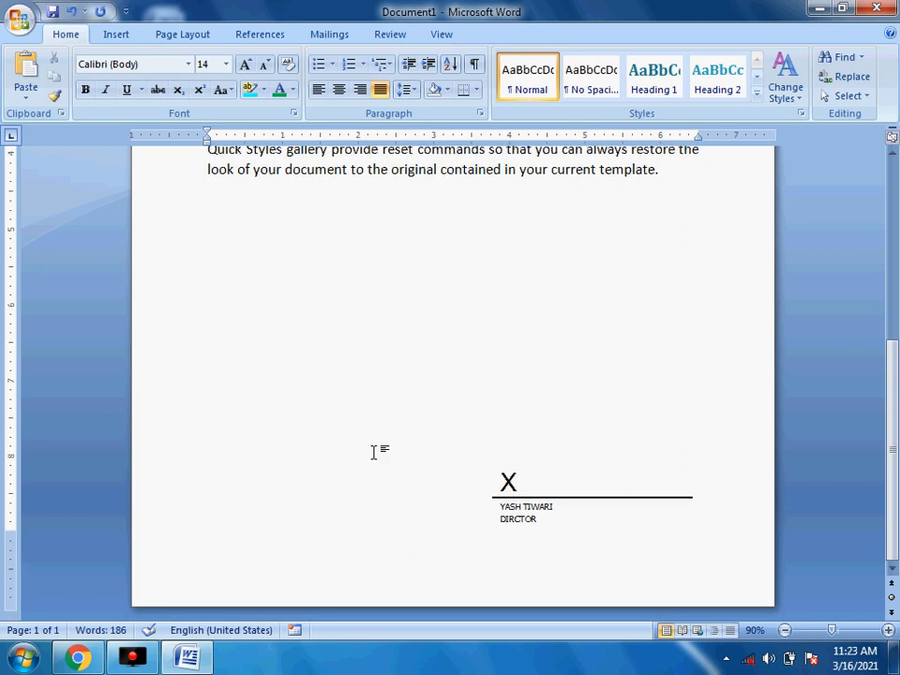
pyautogui.keyDown('ctrl'); pyautogui.scroll(-3, 376, 432); pyautogui.keyUp('ctrl')
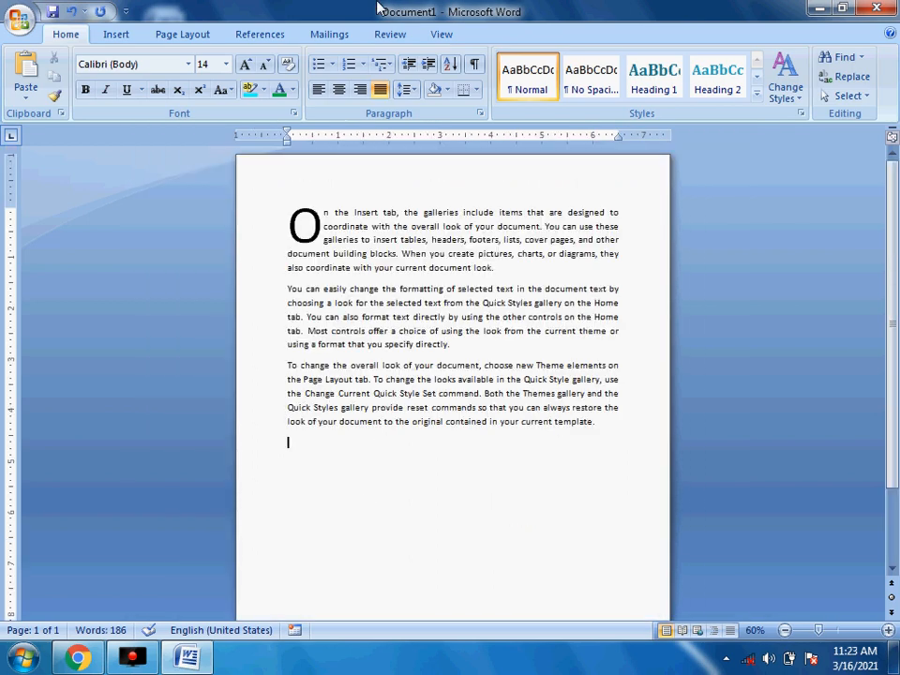
pyautogui.click(116, 33)
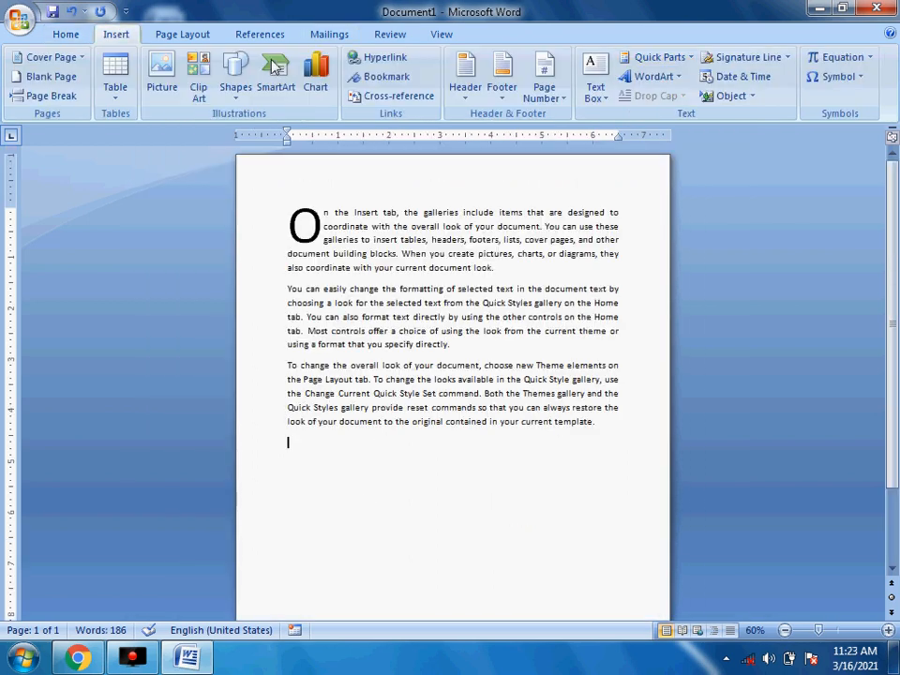
pyautogui.click(683, 60)
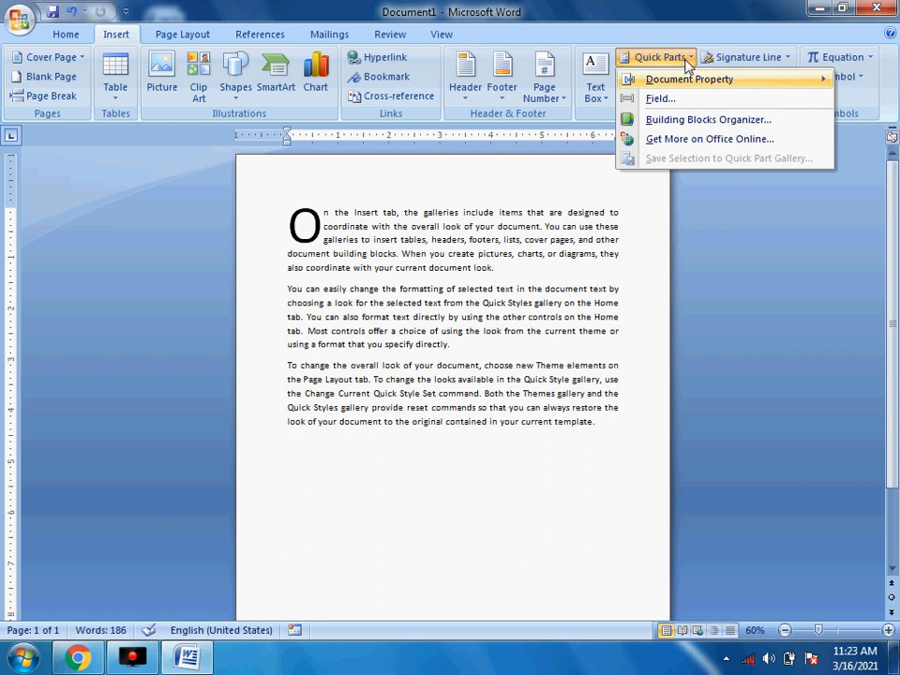
pyautogui.moveTo(687, 62)
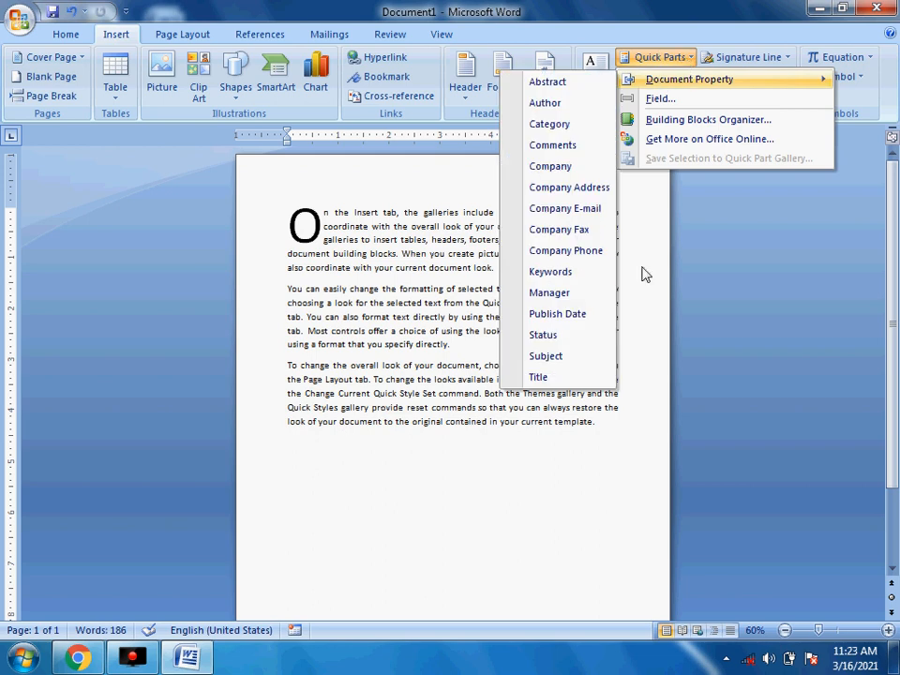
pyautogui.click(463, 577)
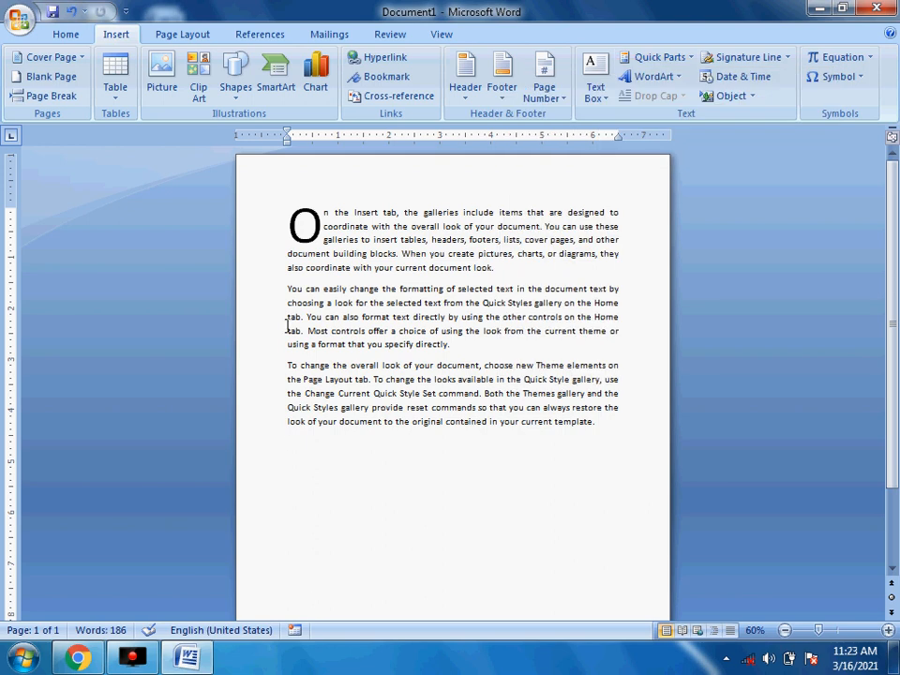
# - Save the second paragraph as a Quick Part named 'kanad' in the General category
pyautogui.moveTo(286, 286); pyautogui.dragTo(458, 349)
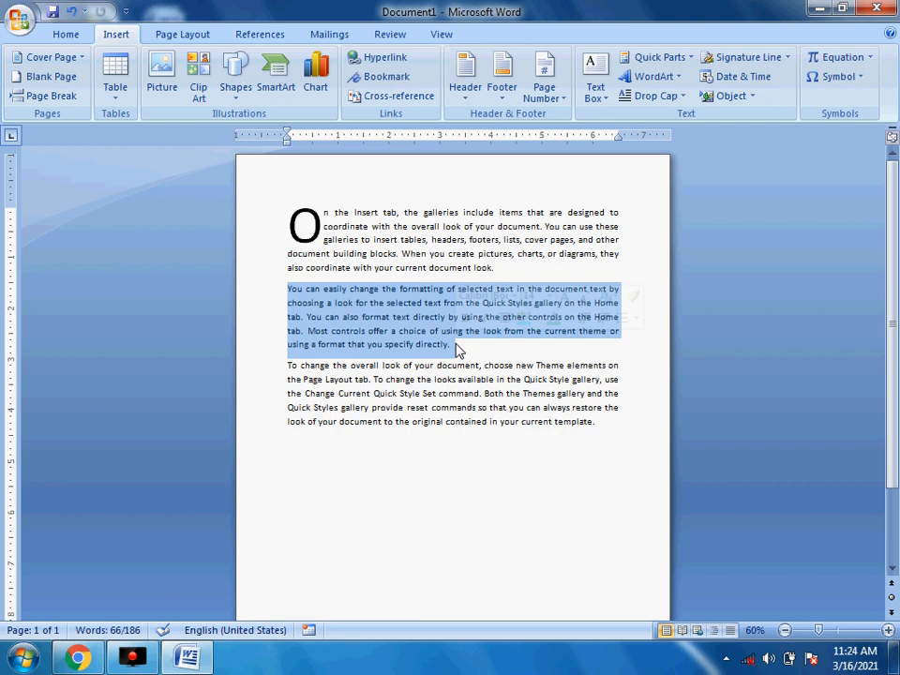
pyautogui.click(684, 58)
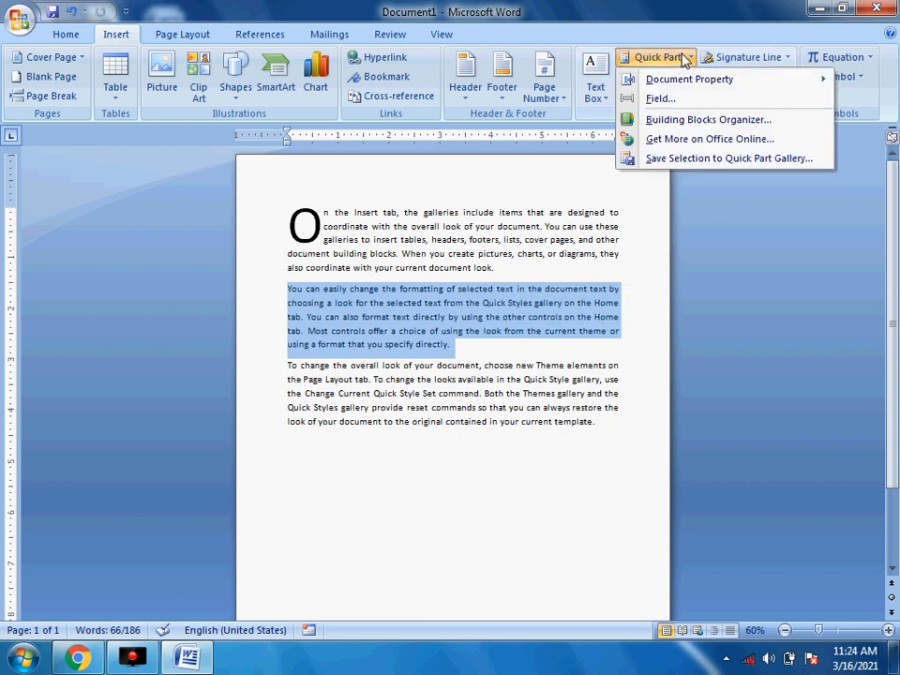
pyautogui.click(701, 161)
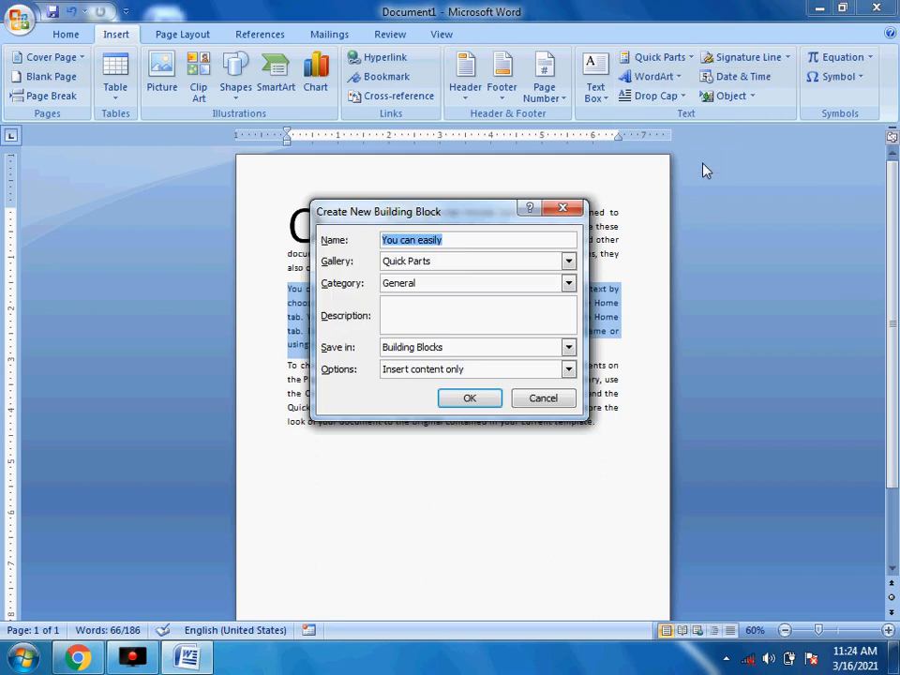
pyautogui.click(456, 243)
pyautogui.moveTo(455, 243); pyautogui.dragTo(253, 234)
pyautogui.write('kanad')
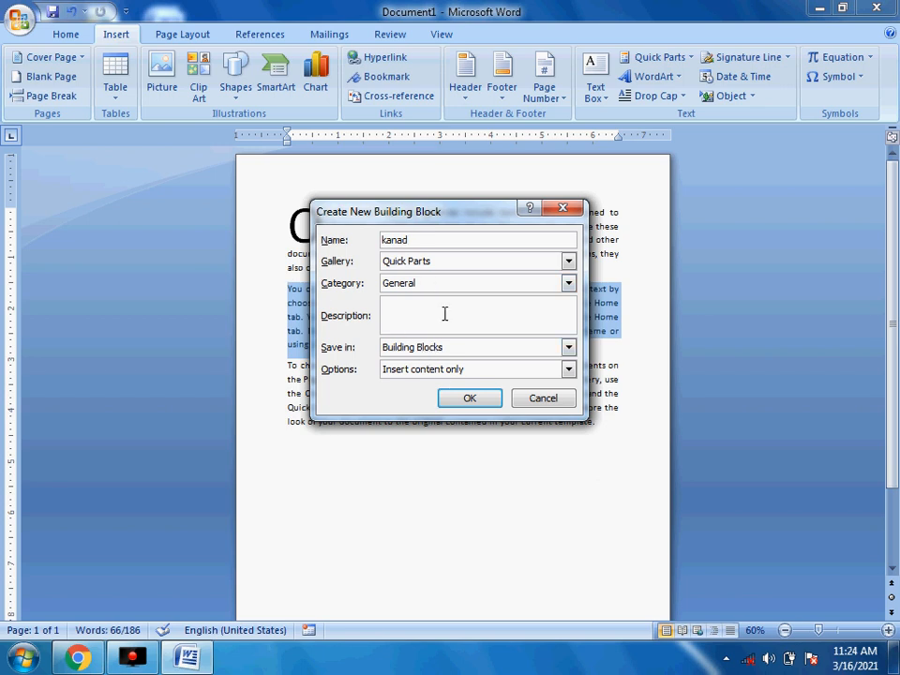
pyautogui.click(464, 399)
pyautogui.click(539, 463)
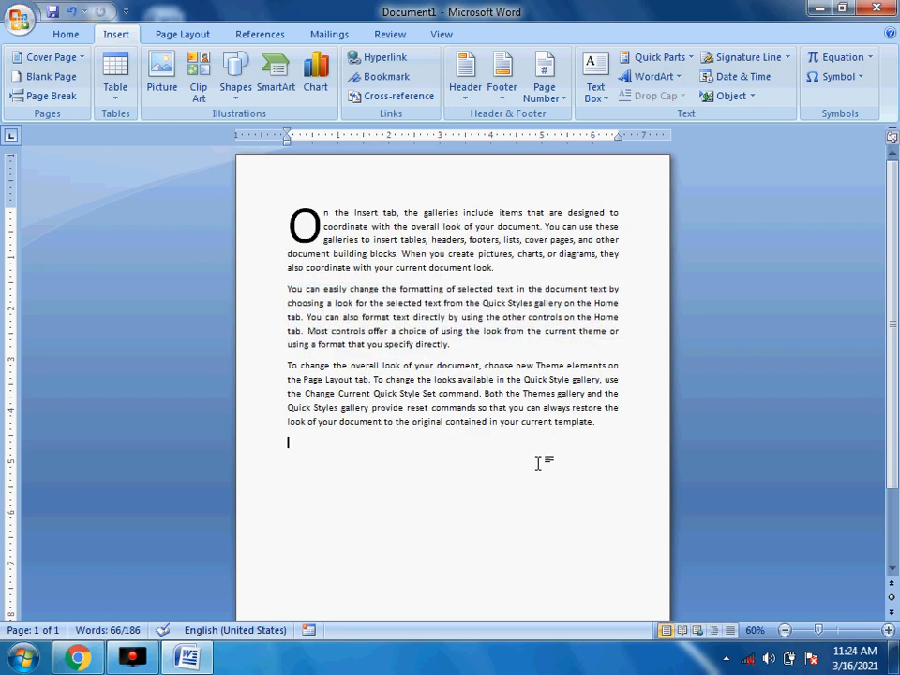
# - Insert the saved Quick Part paragraph three times at the end of the document
pyautogui.scroll(2, 539, 464)
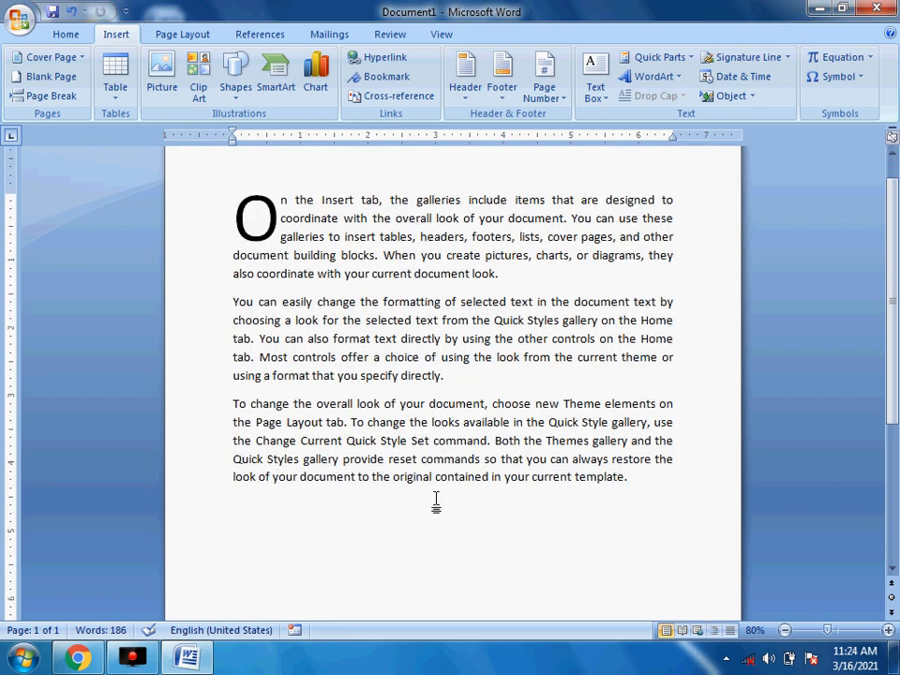
pyautogui.scroll(-3, 437, 503)
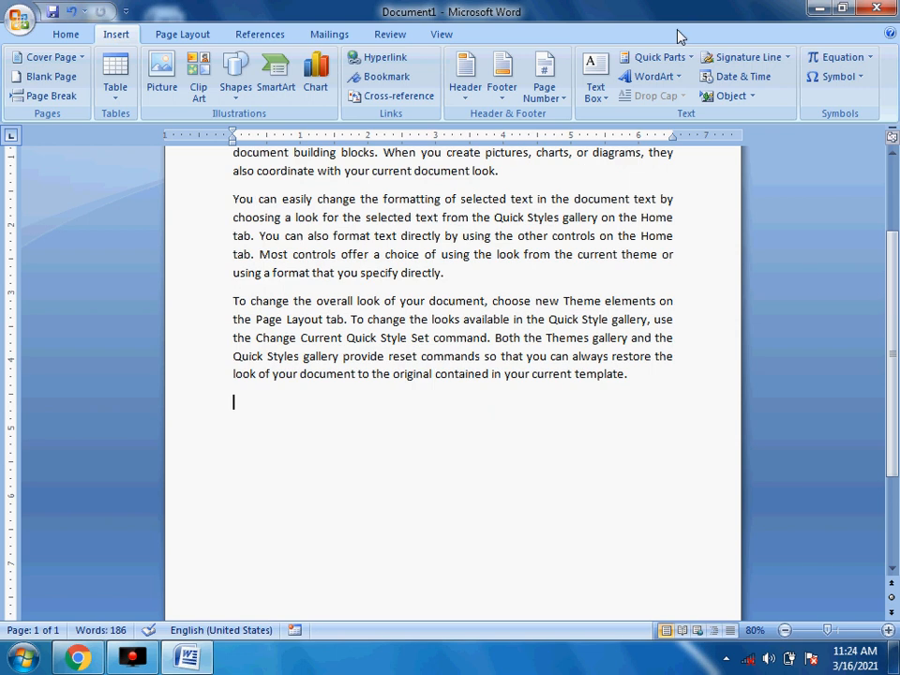
pyautogui.click(667, 60)
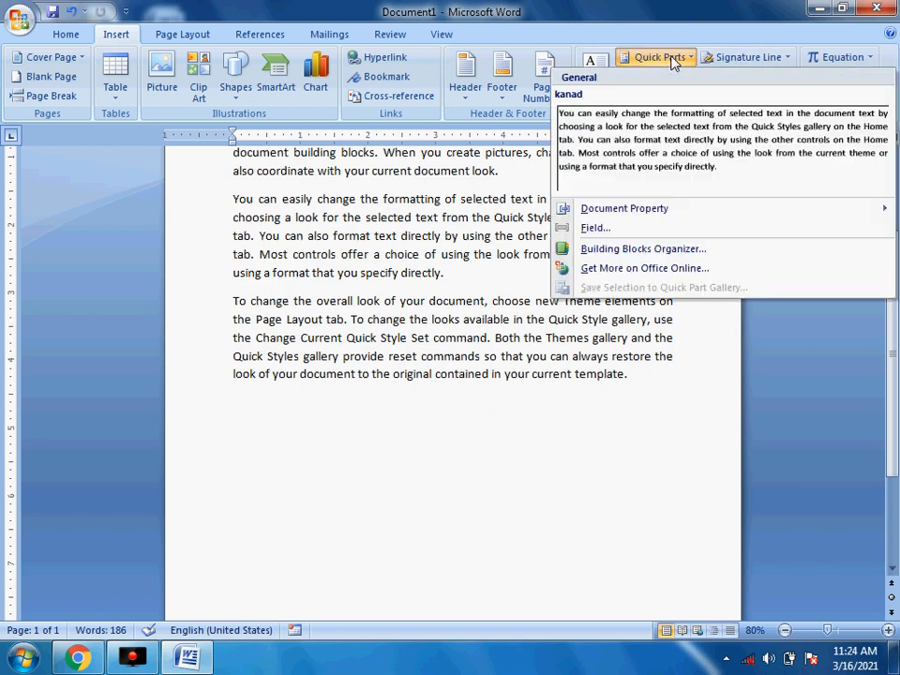
pyautogui.click(682, 143)
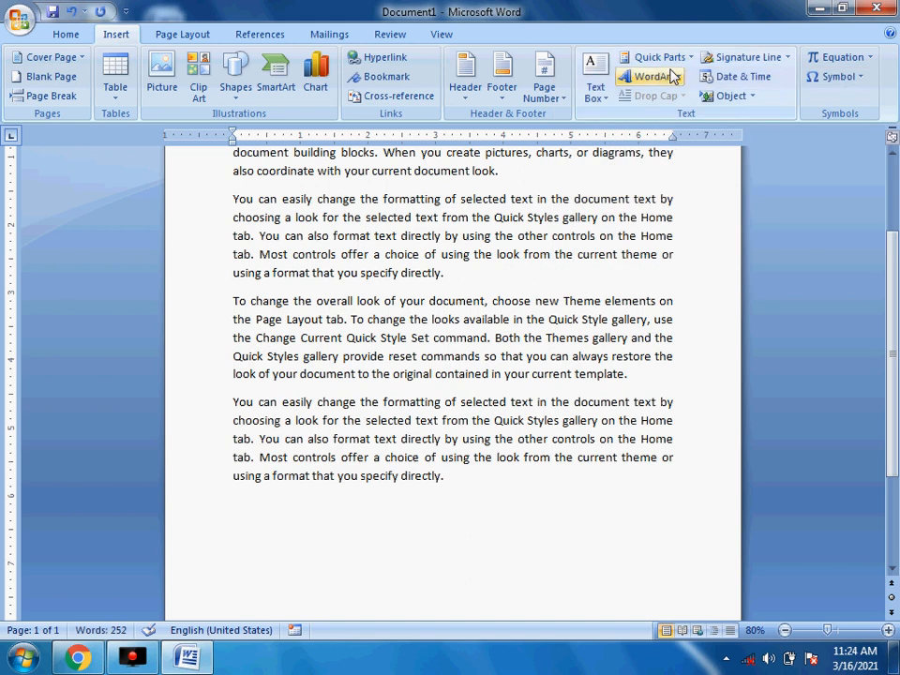
pyautogui.click(675, 60)
pyautogui.click(643, 182)
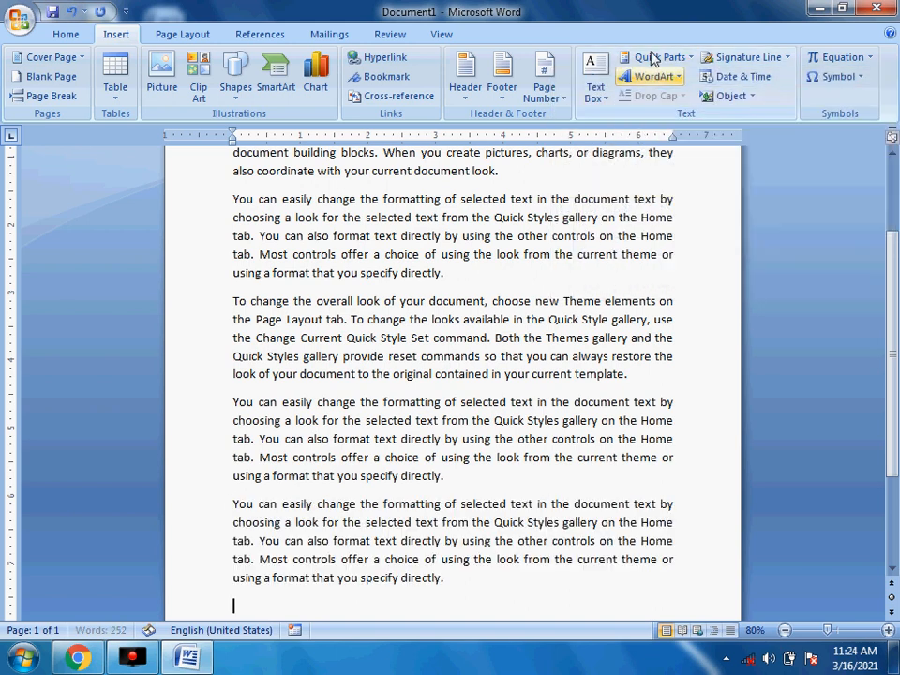
pyautogui.click(671, 58)
pyautogui.click(651, 150)
pyautogui.scroll(15, 408, 183)
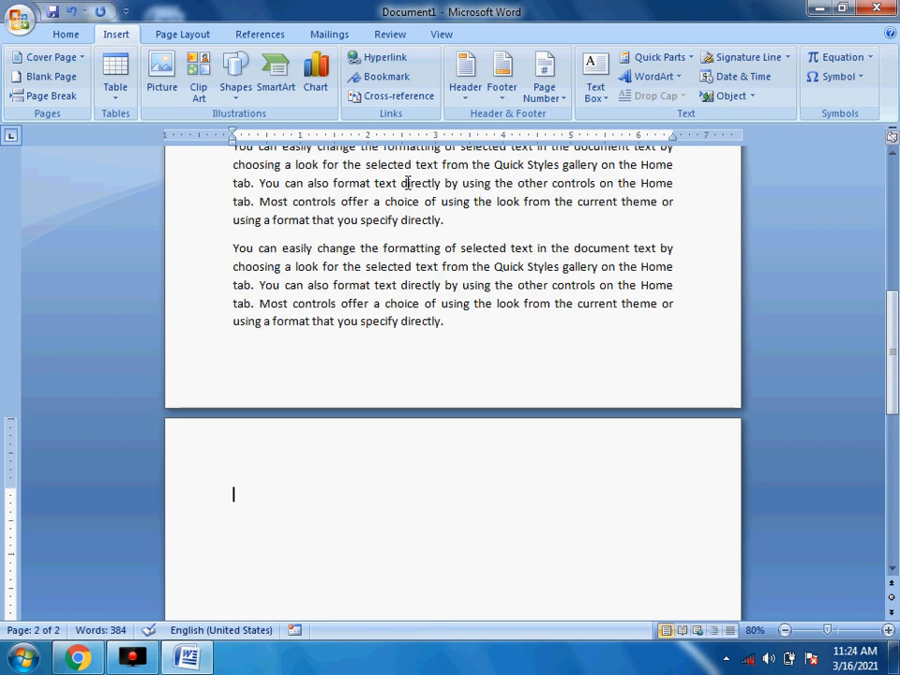
pyautogui.scroll(-15, 407, 182)
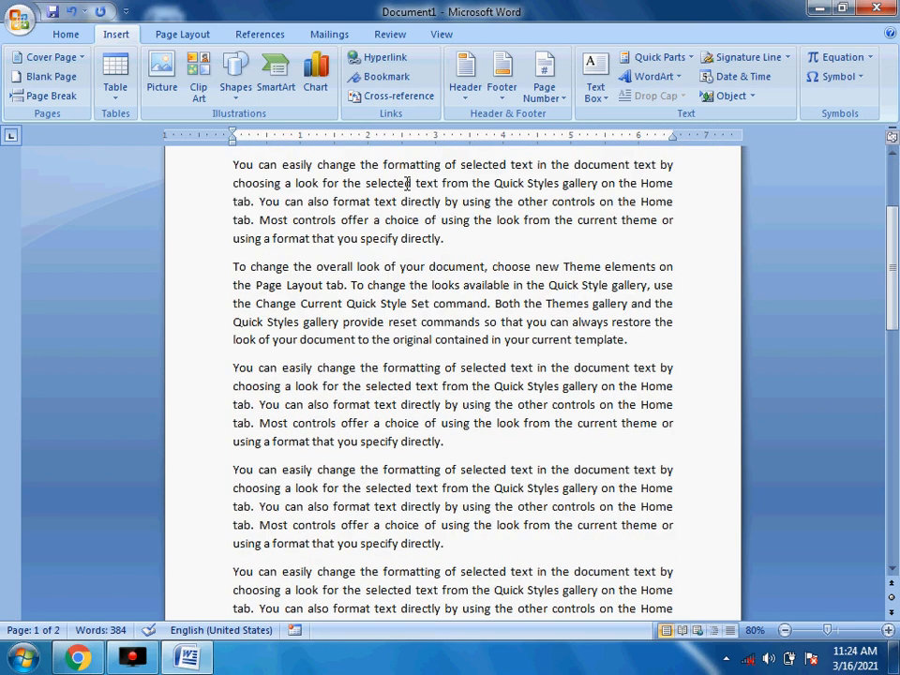
pyautogui.scroll(8, 406, 183)
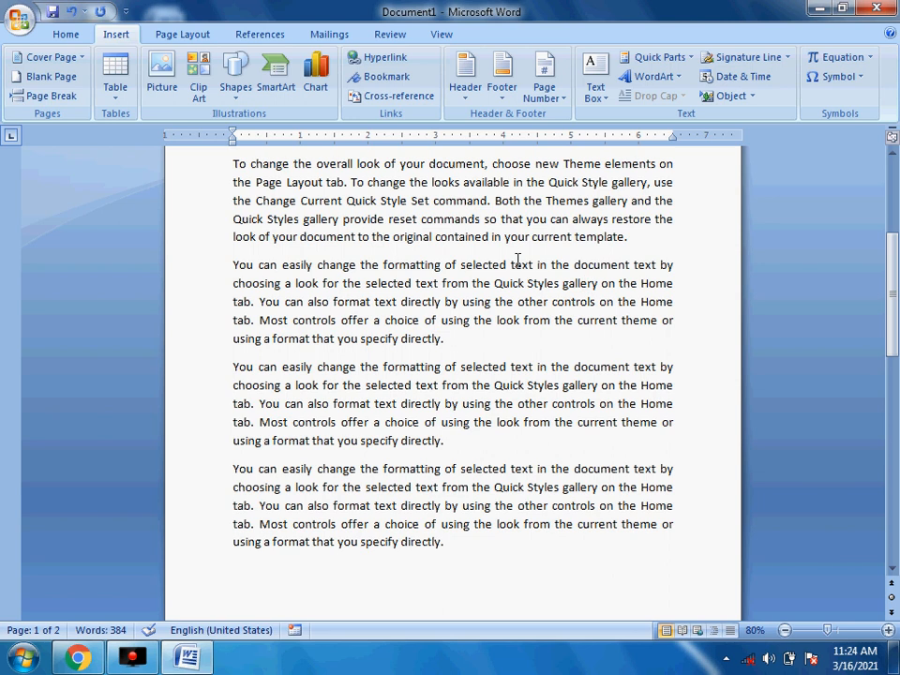
# - Add an empty line after the first, drop-cap paragraph
pyautogui.click(485, 265)
pyautogui.scroll(5, 485, 266)
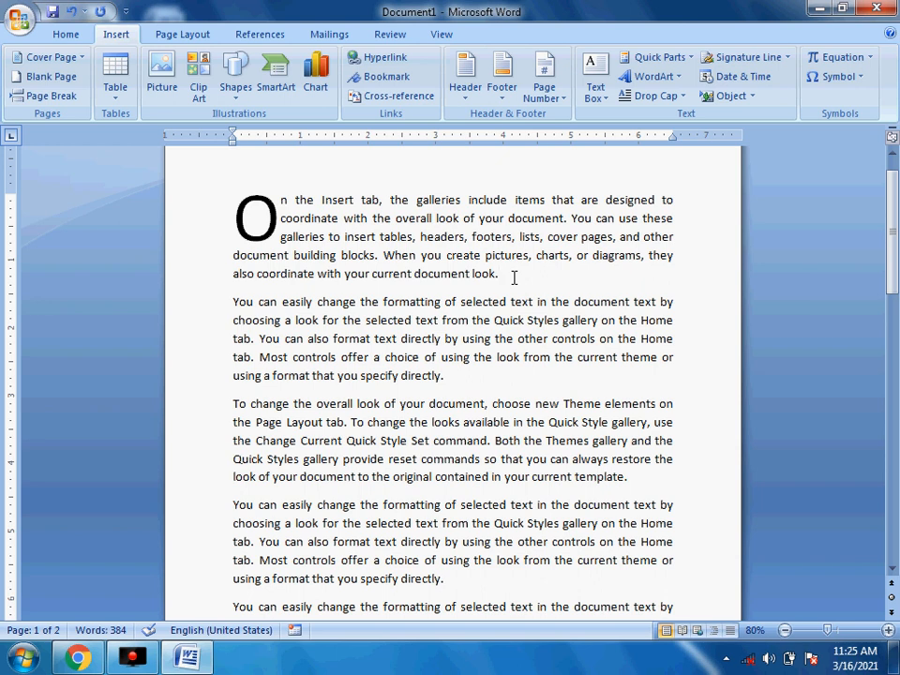
pyautogui.press('Return')
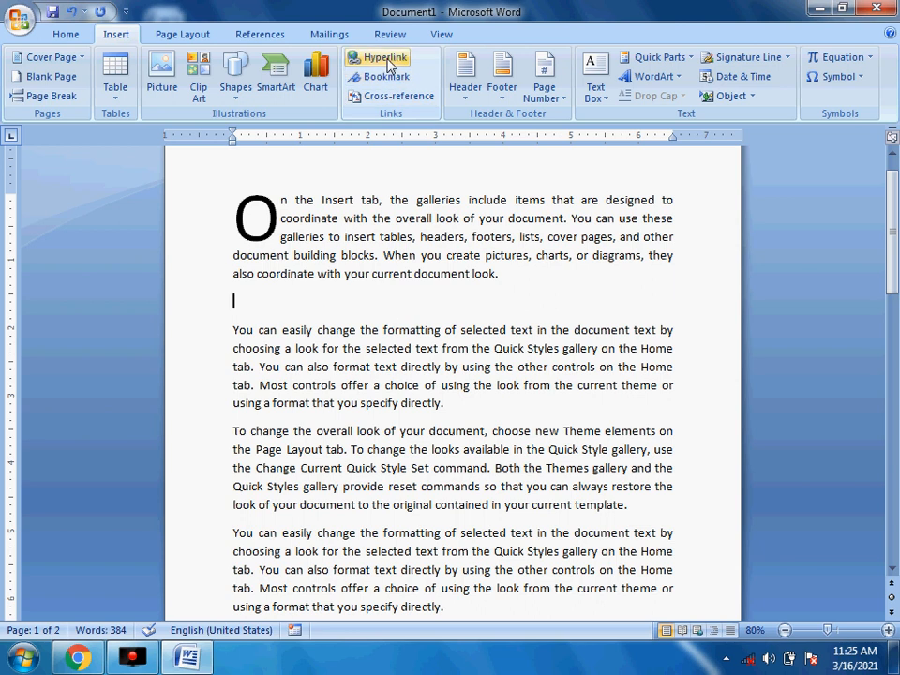
# - Link the empty line to the My Documents file हमारे दैनिक जीवन में विज्ञान.docx
pyautogui.click(388, 64)
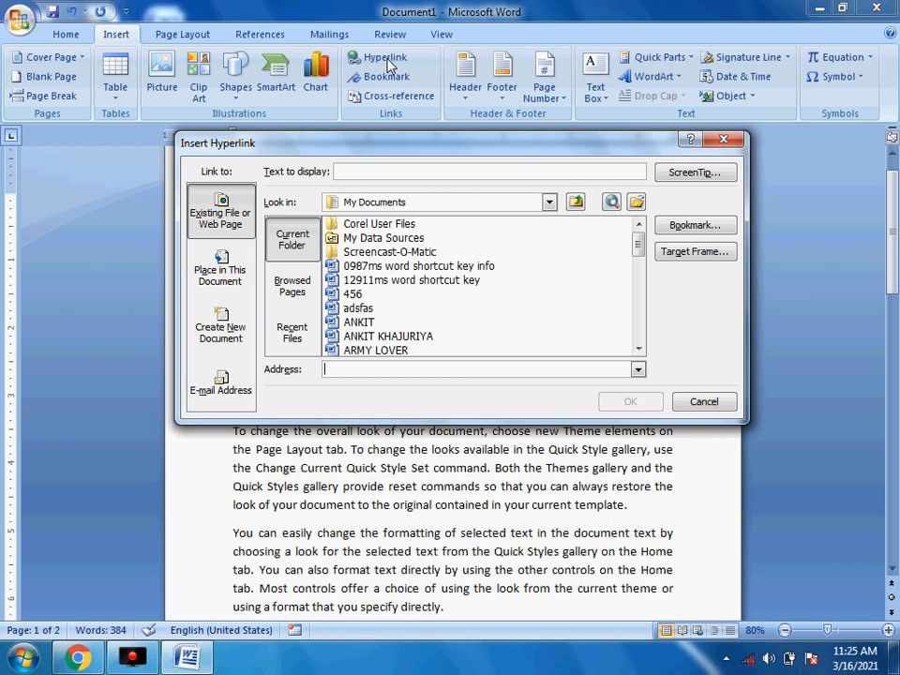
pyautogui.moveTo(425, 145); pyautogui.dragTo(437, 117)
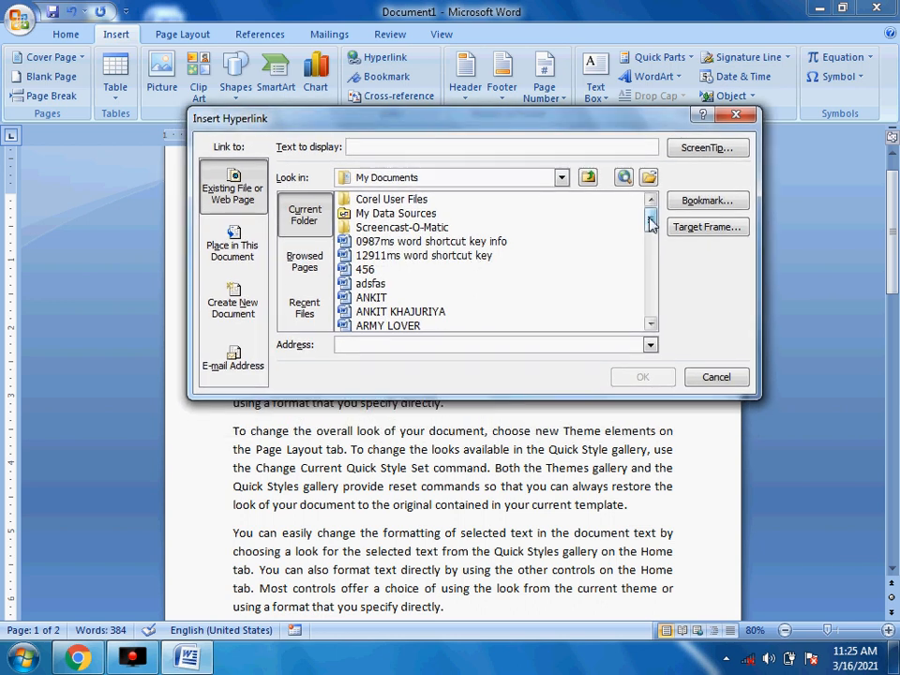
pyautogui.moveTo(651, 217); pyautogui.dragTo(661, 312)
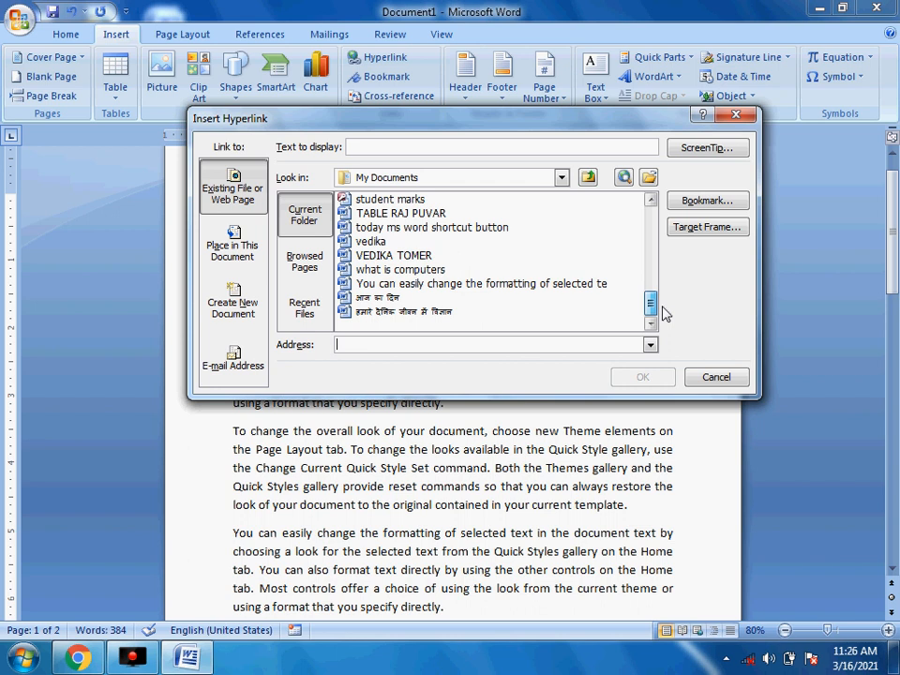
pyautogui.click(391, 314)
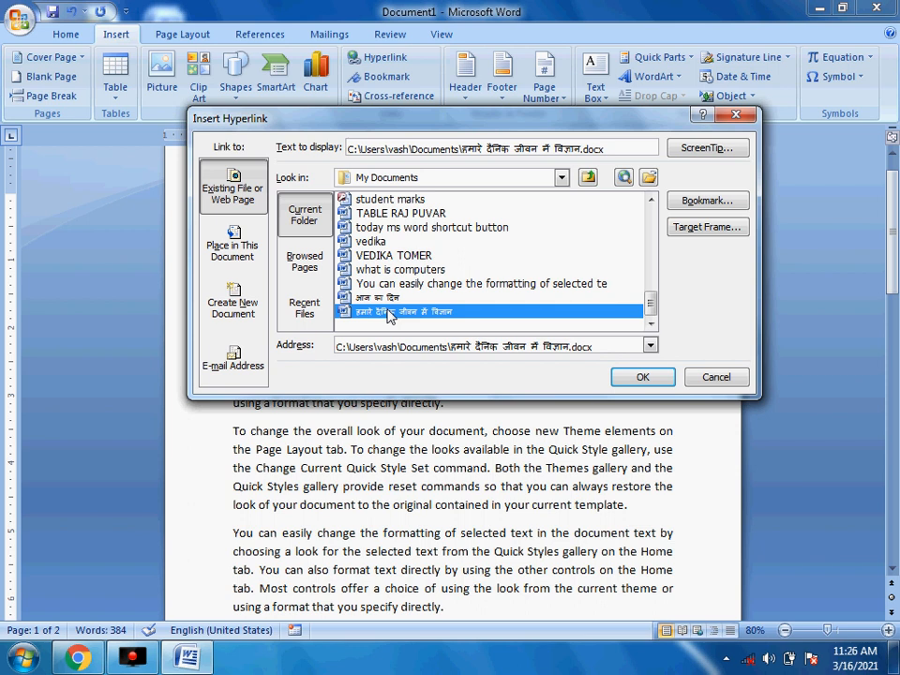
pyautogui.click(646, 380)
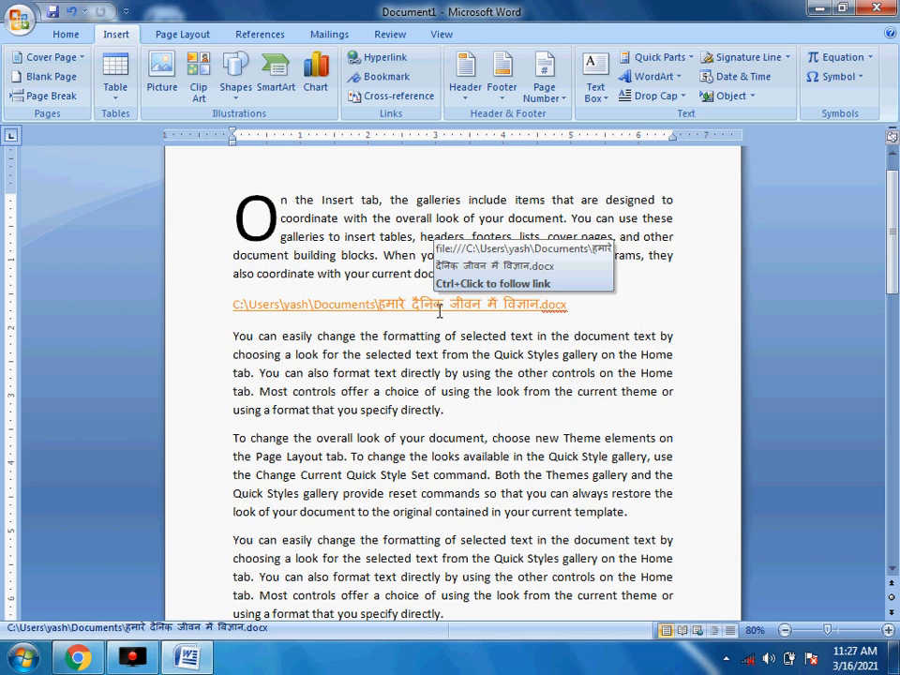
# - Follow the Hindi document hyperlink, accept the security notice, and scroll through the opened file
pyautogui.keyDown('ctrl'); pyautogui.click(375, 315); pyautogui.keyUp('ctrl')
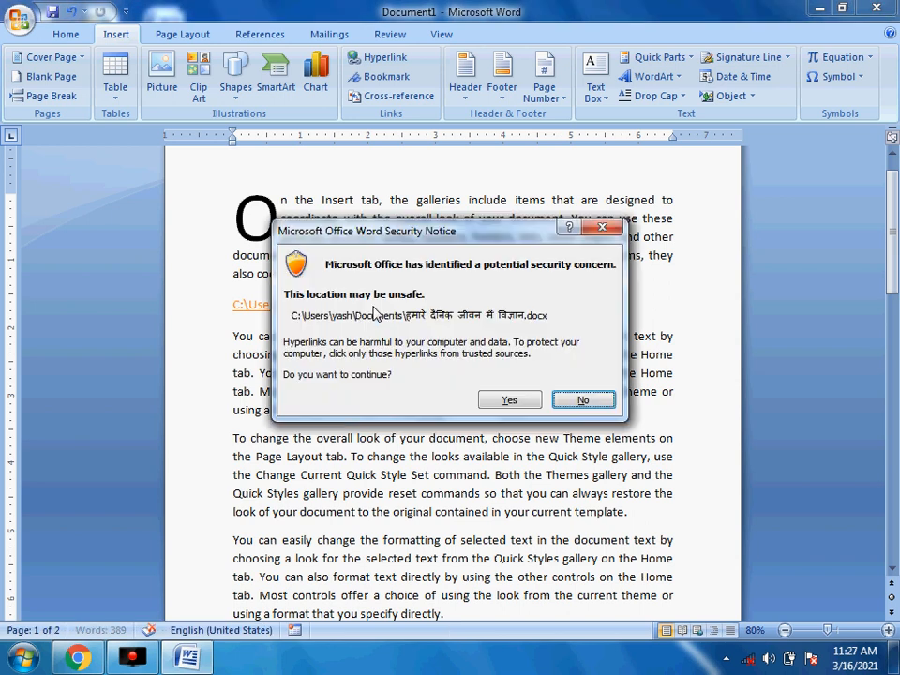
pyautogui.click(515, 400)
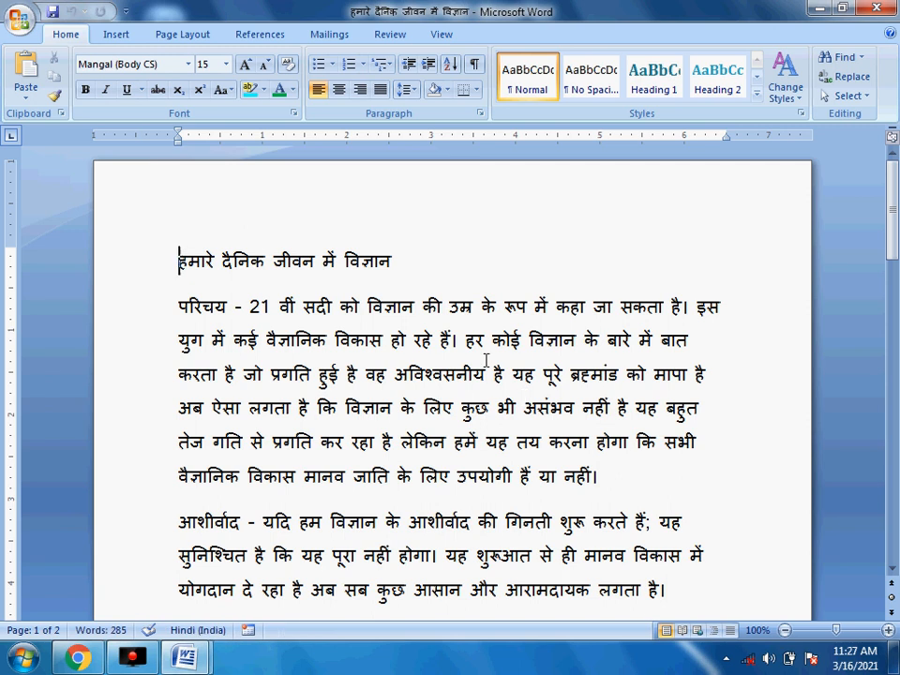
pyautogui.scroll(-6, 486, 361)
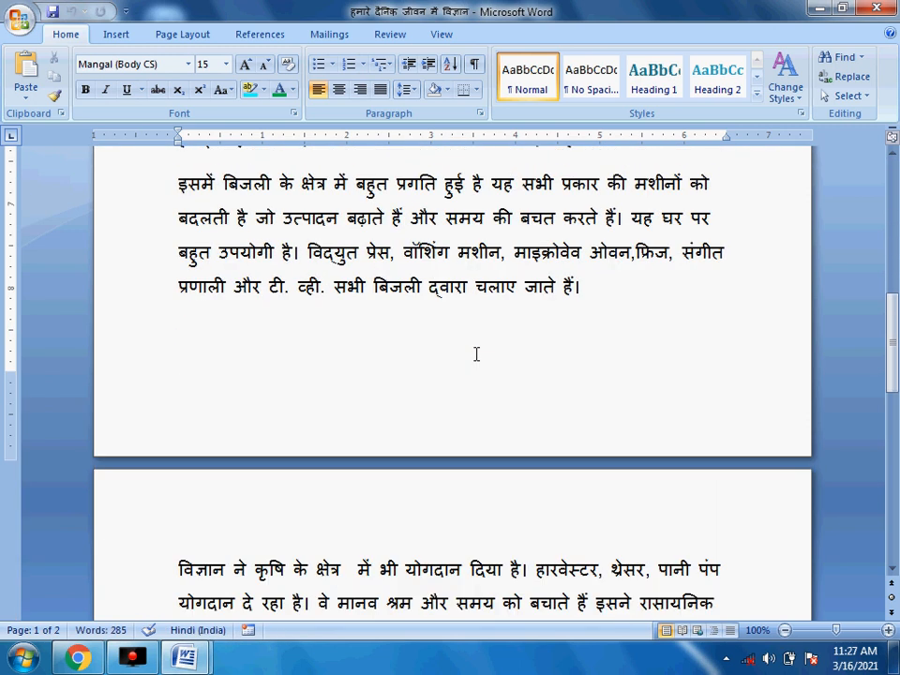
pyautogui.scroll(-5, 476, 354)
pyautogui.scroll(12, 477, 354)
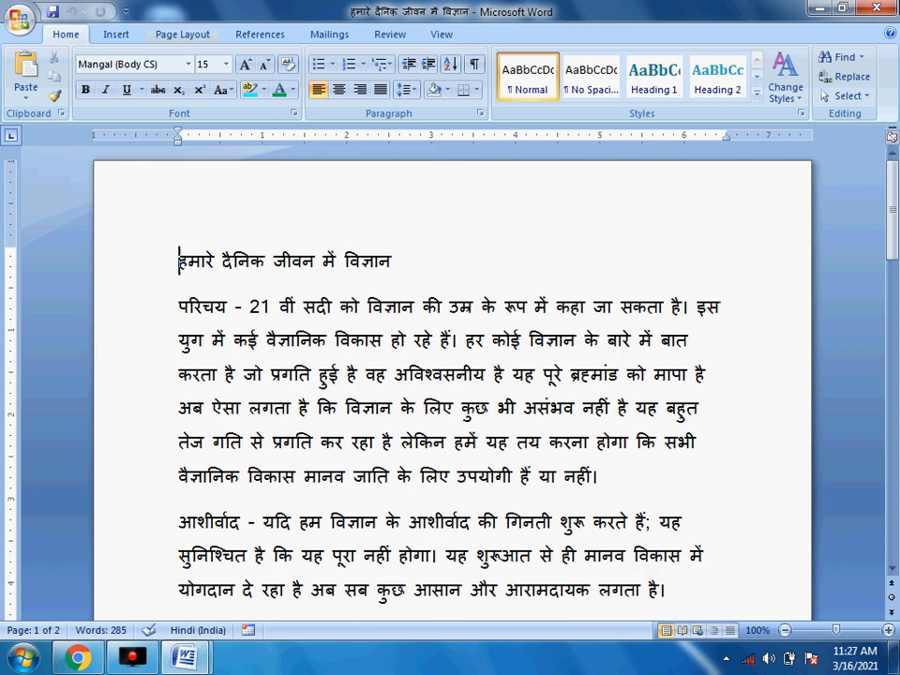
# - Back in Document1, add an empty line after the second paragraph
pyautogui.hotkey('alt', 'Tab')
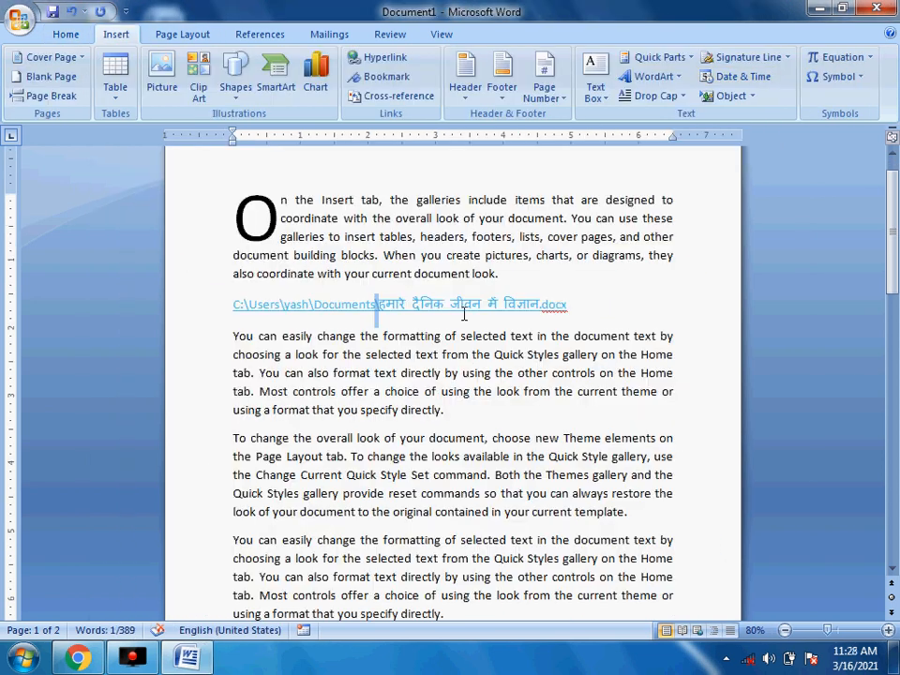
pyautogui.click(587, 308)
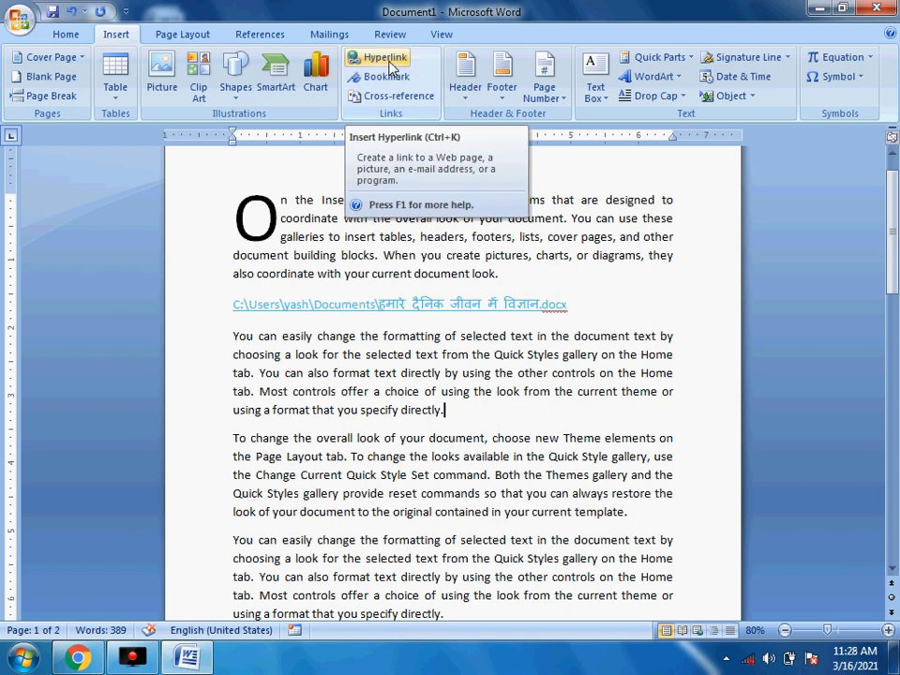
pyautogui.click(572, 305)
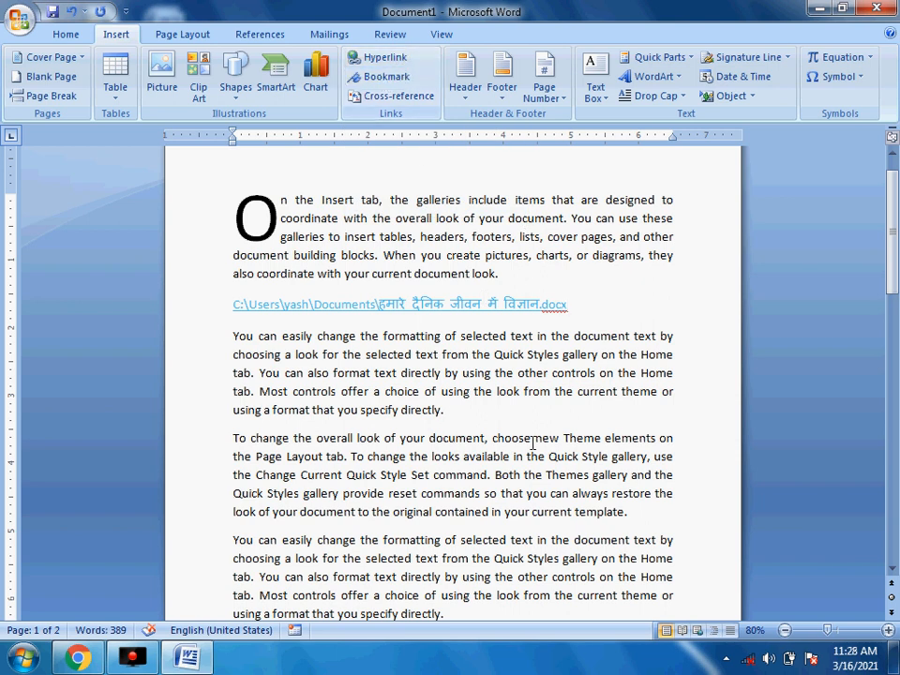
pyautogui.click(465, 411)
pyautogui.press('Return')
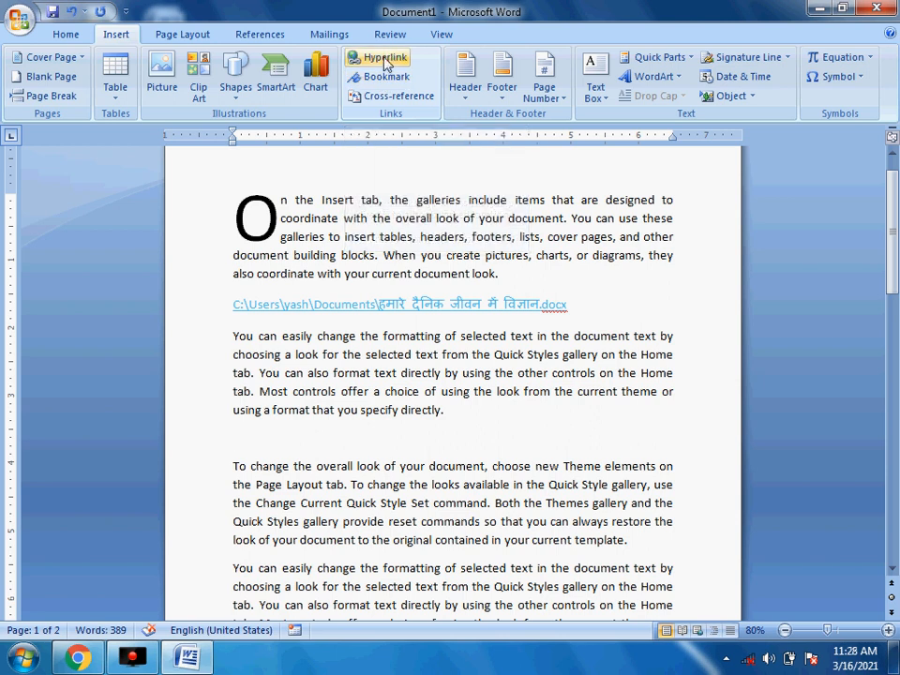
# - Insert a hyperlink that creates a new document named AGAR MALWA KANAD
pyautogui.click(385, 60)
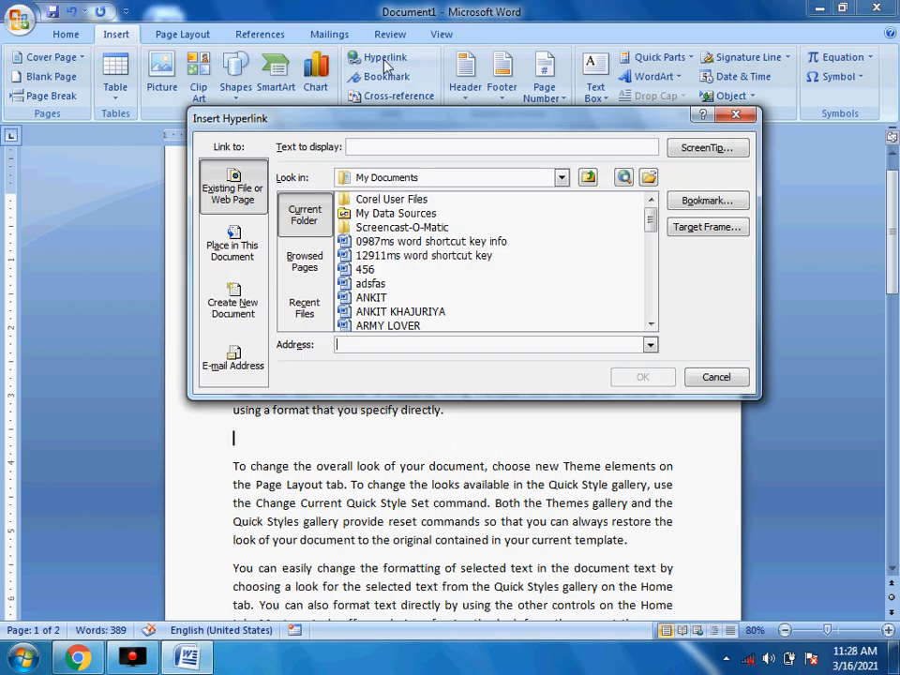
pyautogui.click(234, 310)
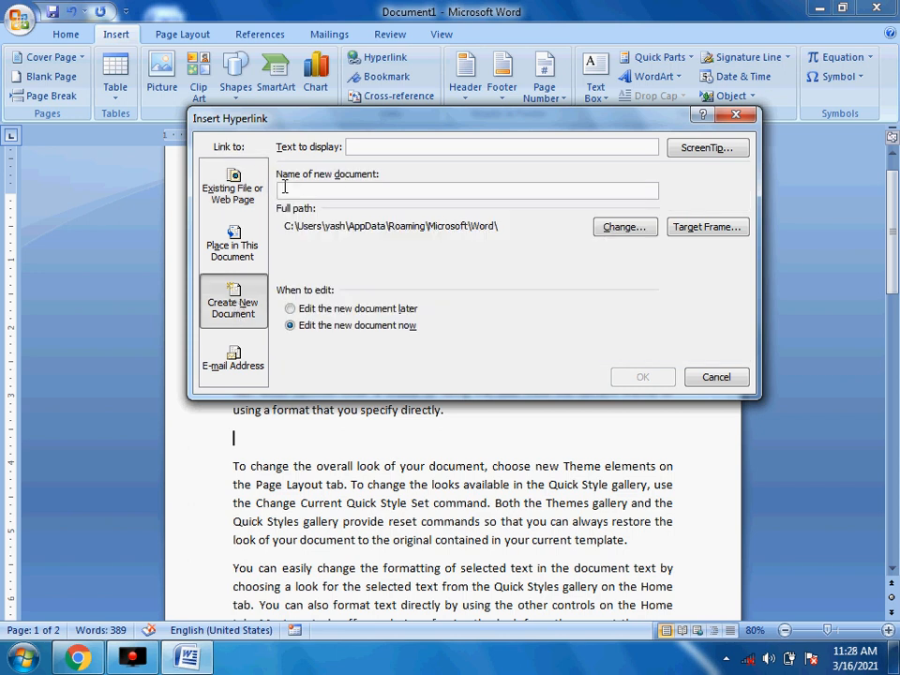
pyautogui.click(338, 192)
pyautogui.write('lian')
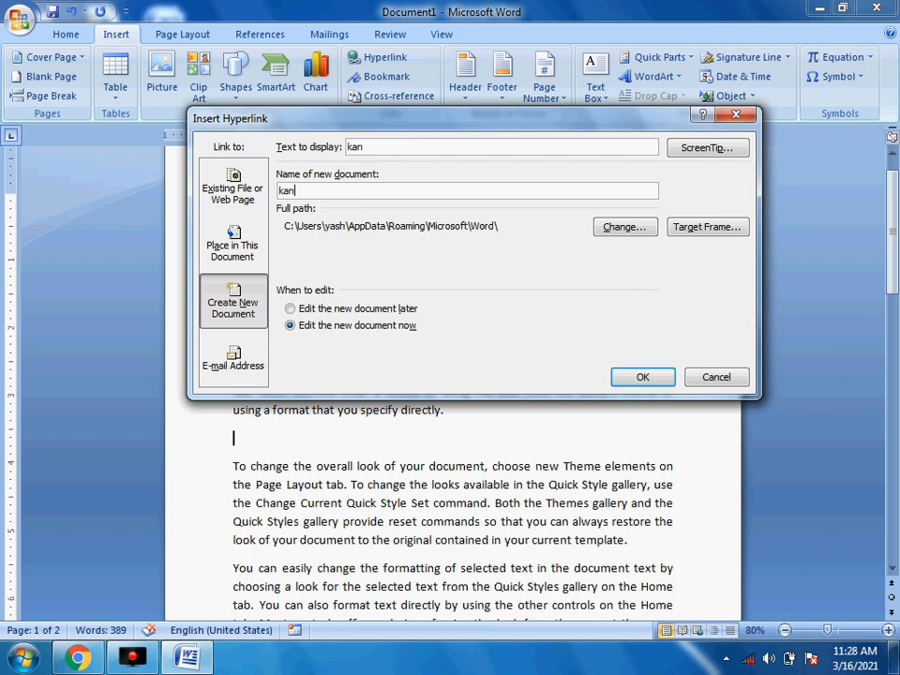
pyautogui.press('BackSpace')
pyautogui.press('BackSpace')
pyautogui.press('BackSpace')
pyautogui.press('BackSpace')
pyautogui.press('capslock')
pyautogui.write('AGAR MALWA')
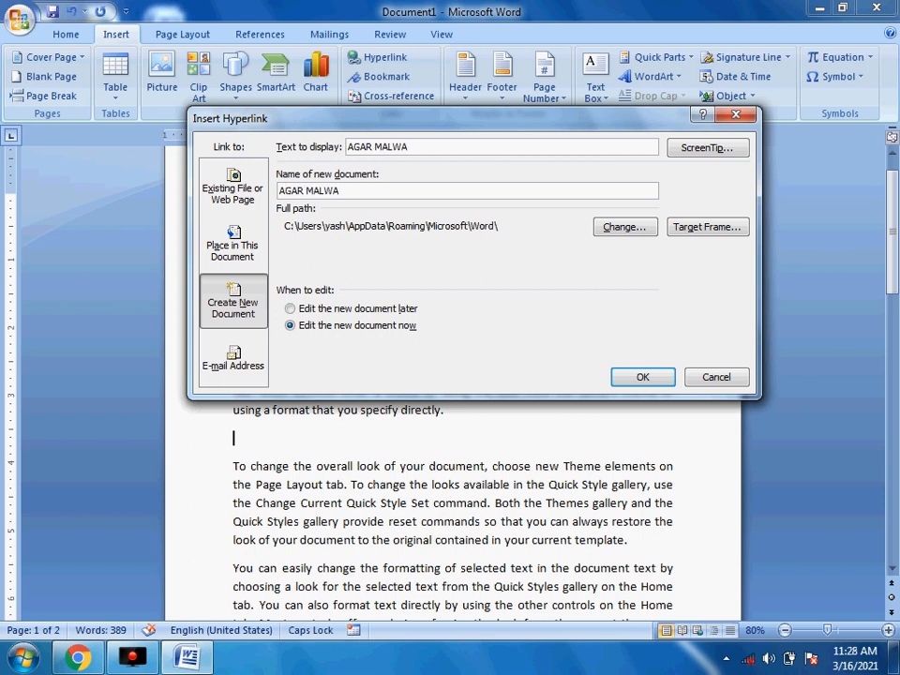
pyautogui.write(' KANADSS')
pyautogui.press('BackSpace')
pyautogui.press('BackSpace')
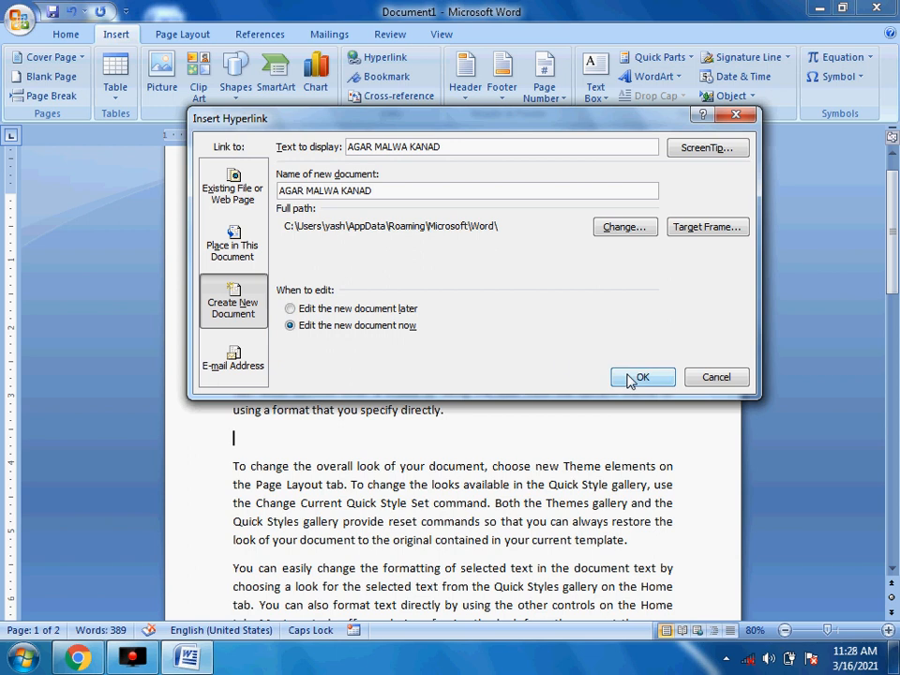
pyautogui.click(633, 377)
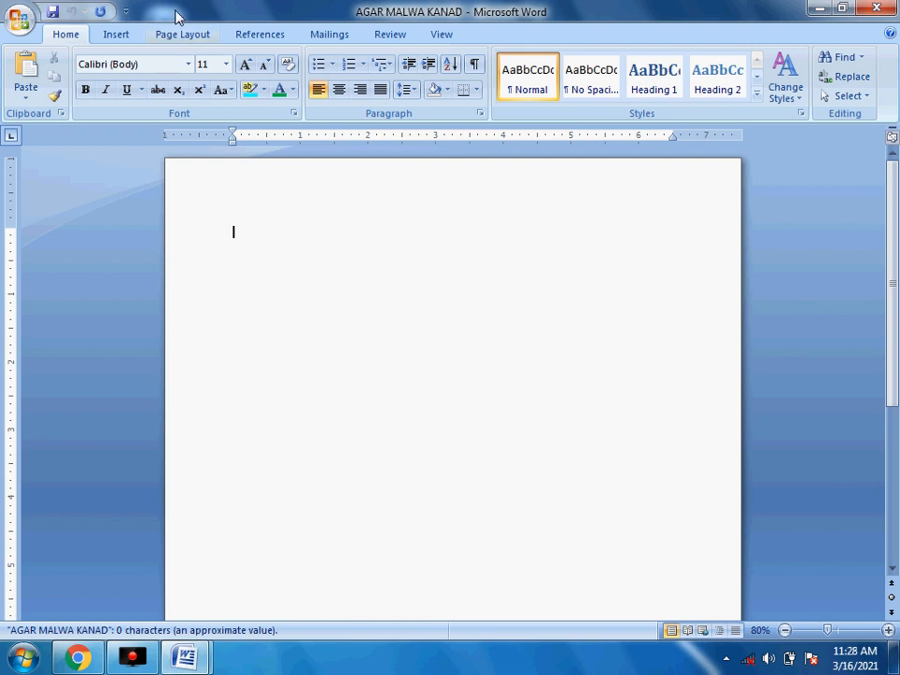
# - Turn typed 'AGAR MALWA' into enlarged orange 3D WordArt, then save and close the document
pyautogui.click(119, 36)
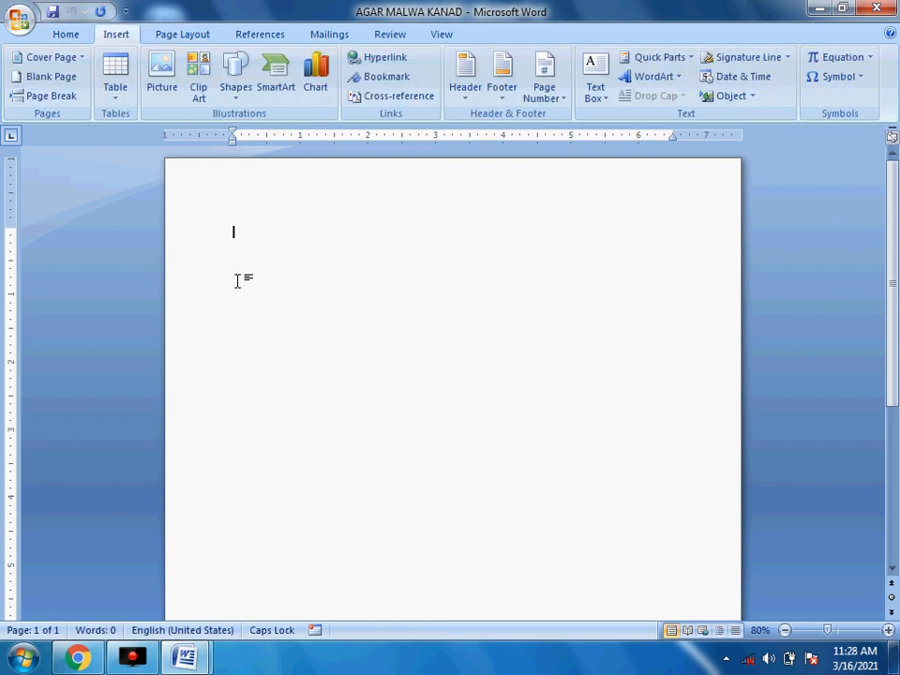
pyautogui.write('AGAR MALWA')
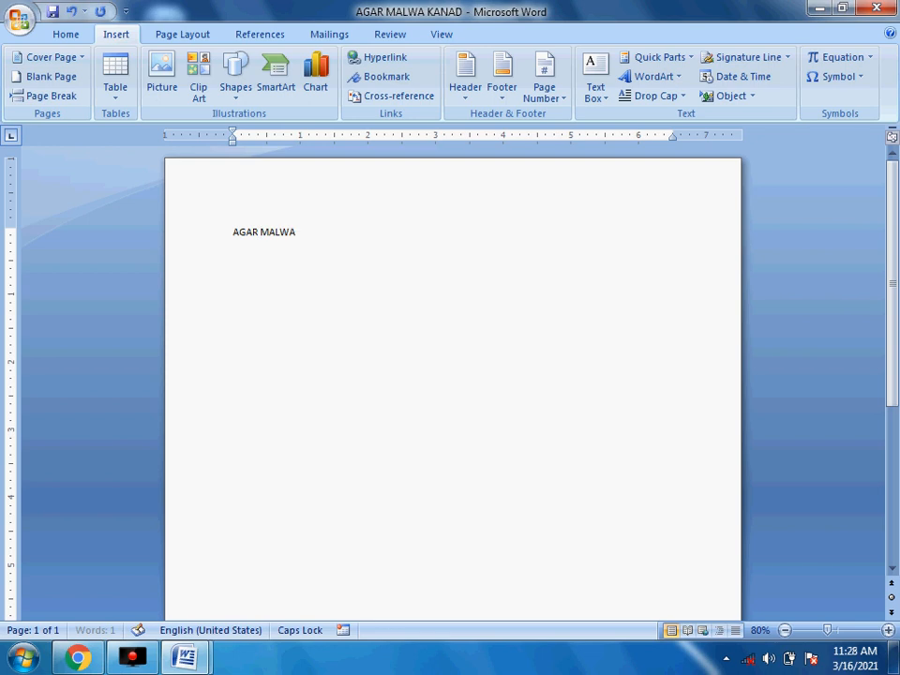
pyautogui.hotkey('ctrl', 'a')
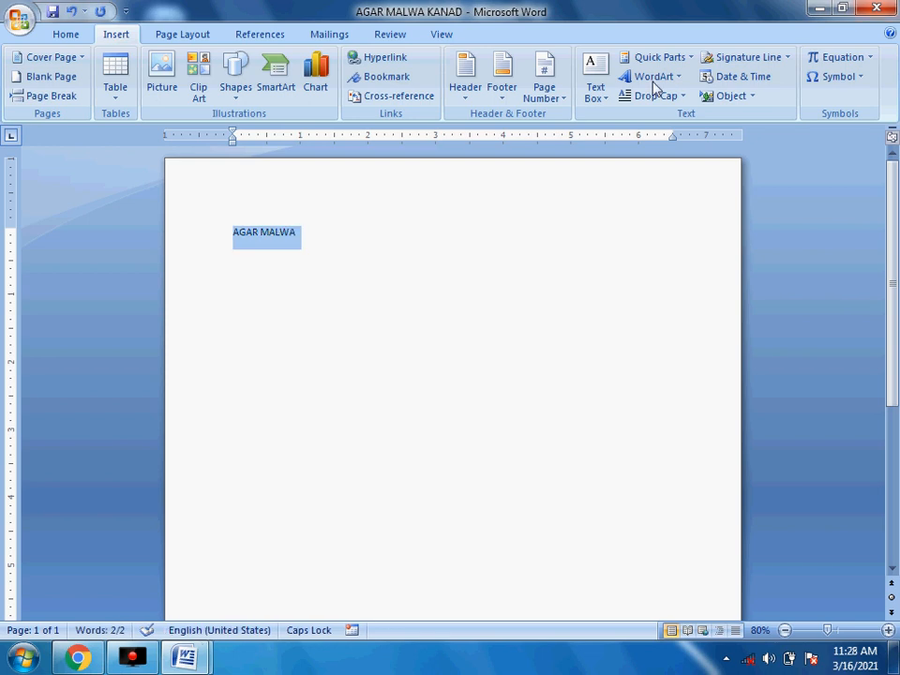
pyautogui.click(673, 79)
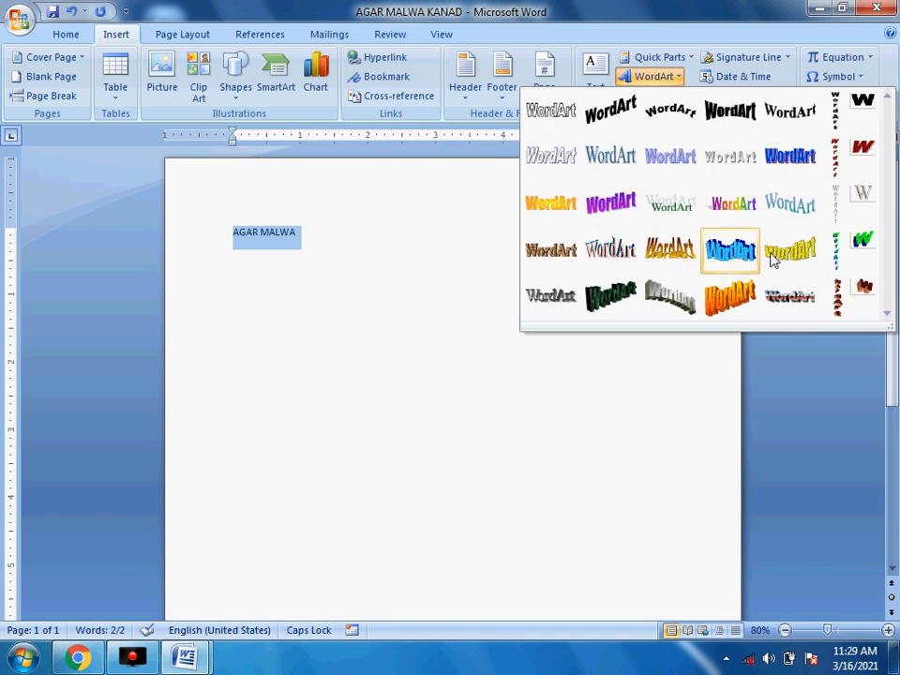
pyautogui.click(746, 314)
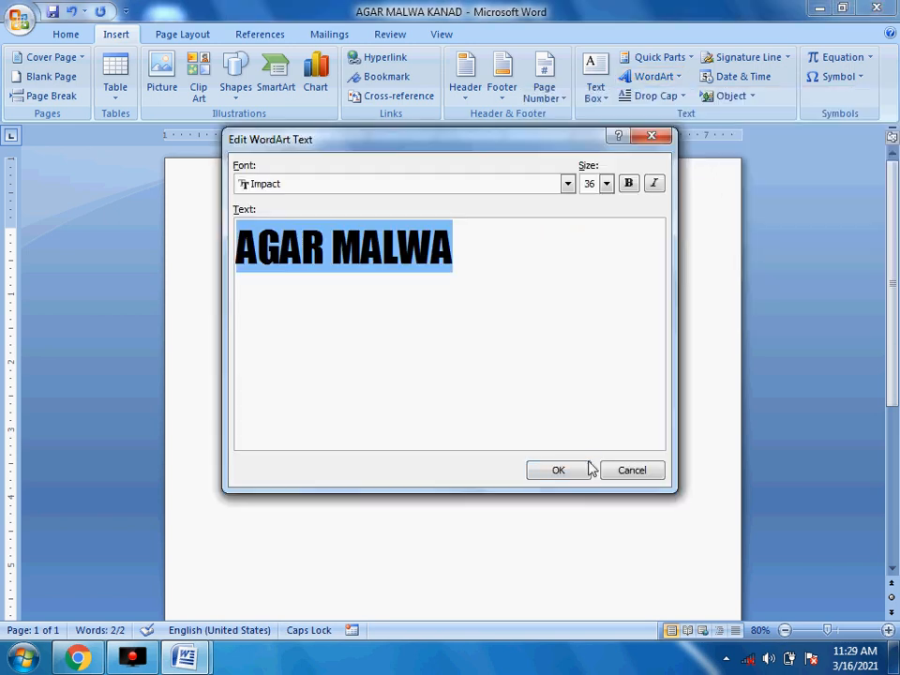
pyautogui.click(566, 469)
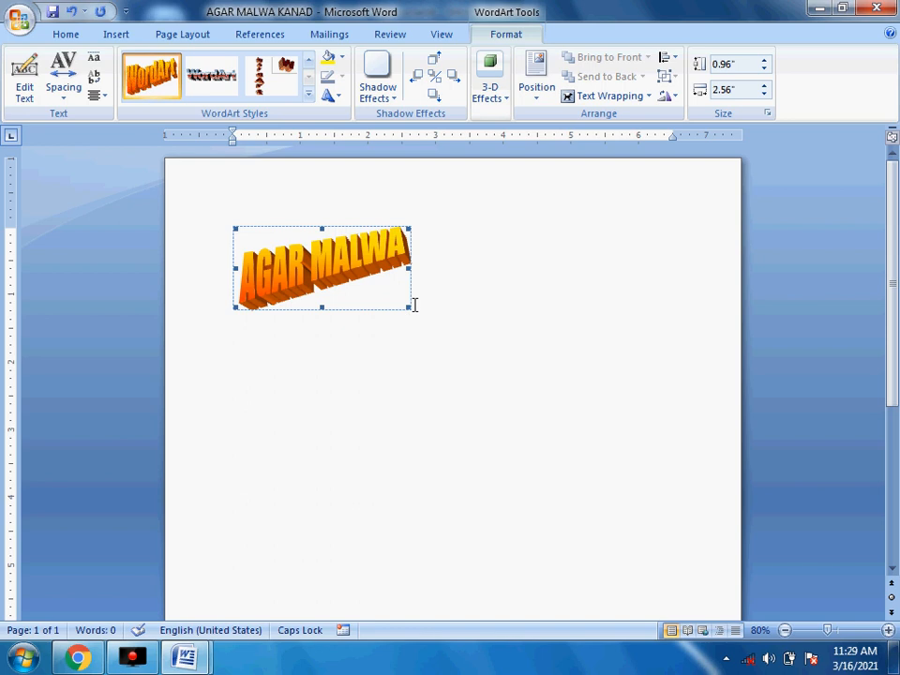
pyautogui.moveTo(409, 307); pyautogui.dragTo(610, 398)
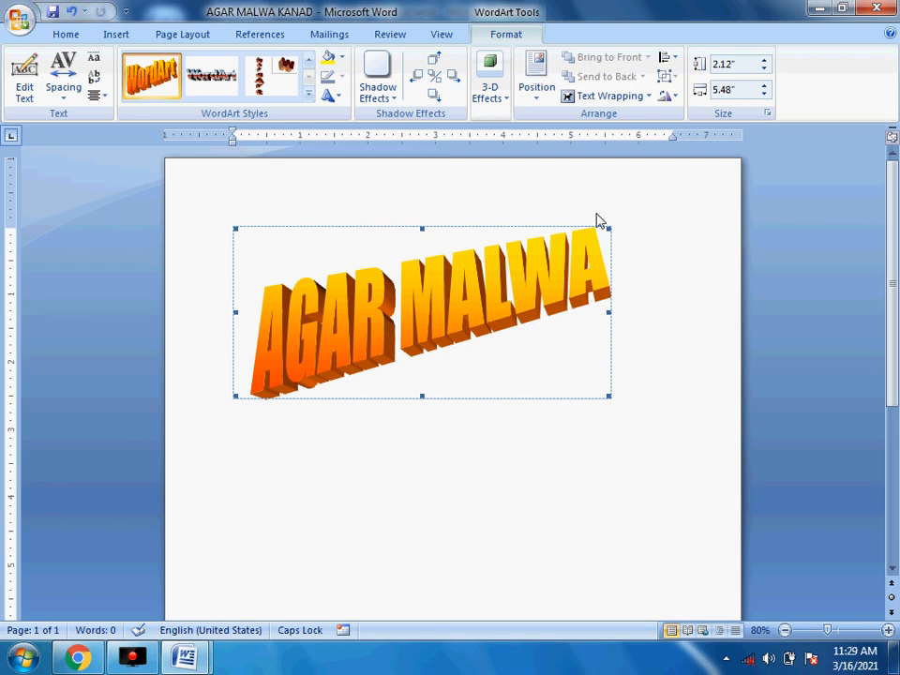
pyautogui.click(53, 14)
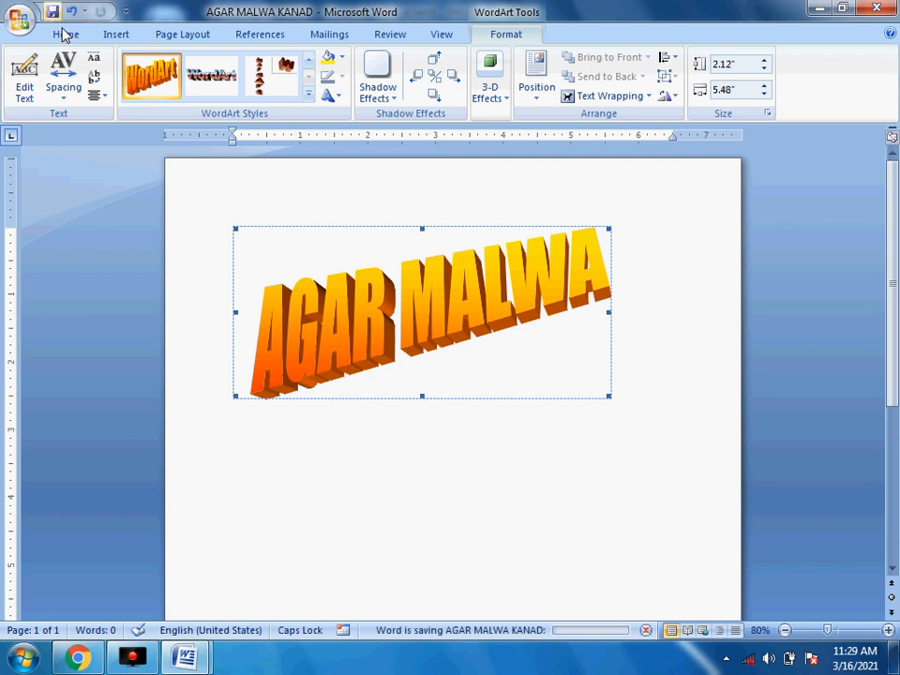
pyautogui.click(878, 10)
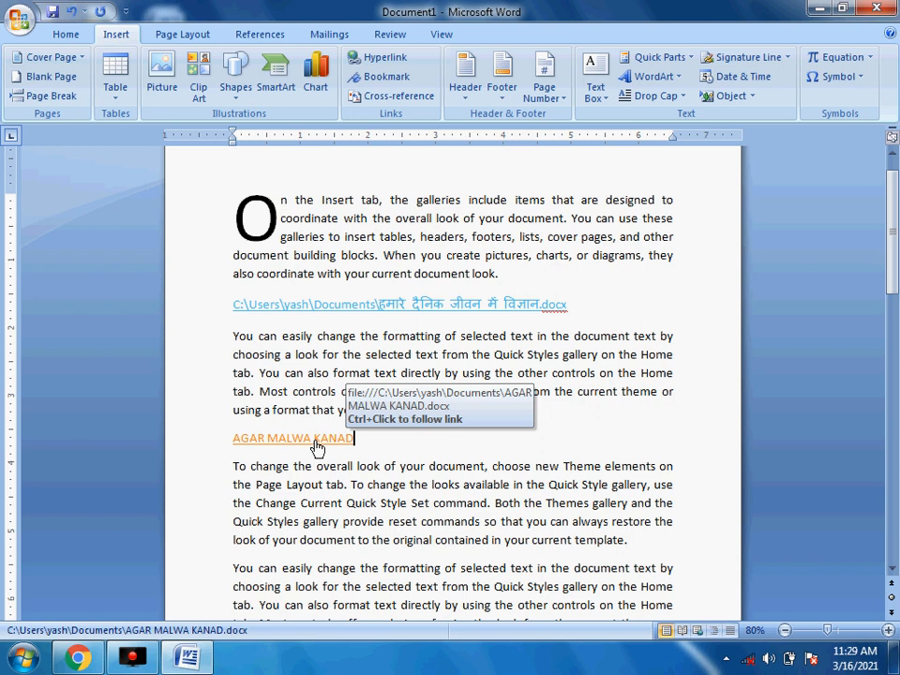
# - Follow the AGAR MALWA KANAD link, allow it to open, then close that document
pyautogui.keyDown('ctrl'); pyautogui.click(315, 441); pyautogui.keyUp('ctrl')
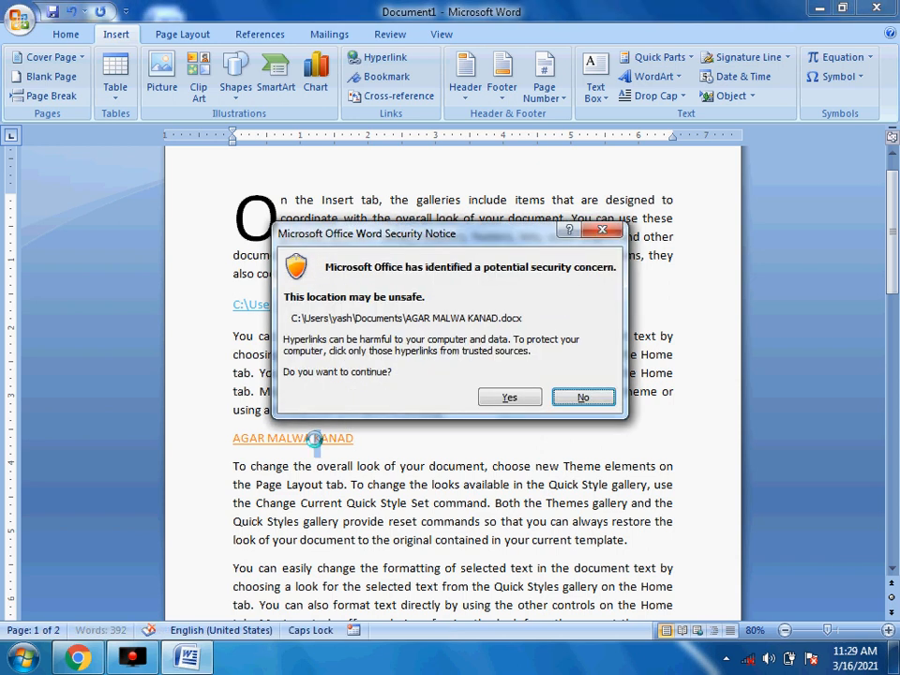
pyautogui.click(511, 395)
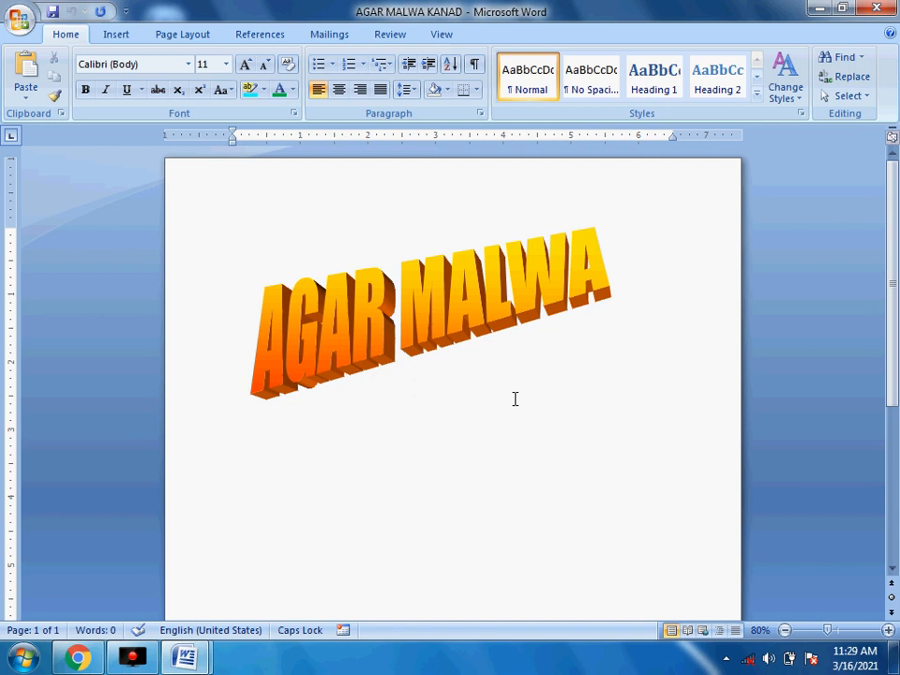
pyautogui.click(876, 8)
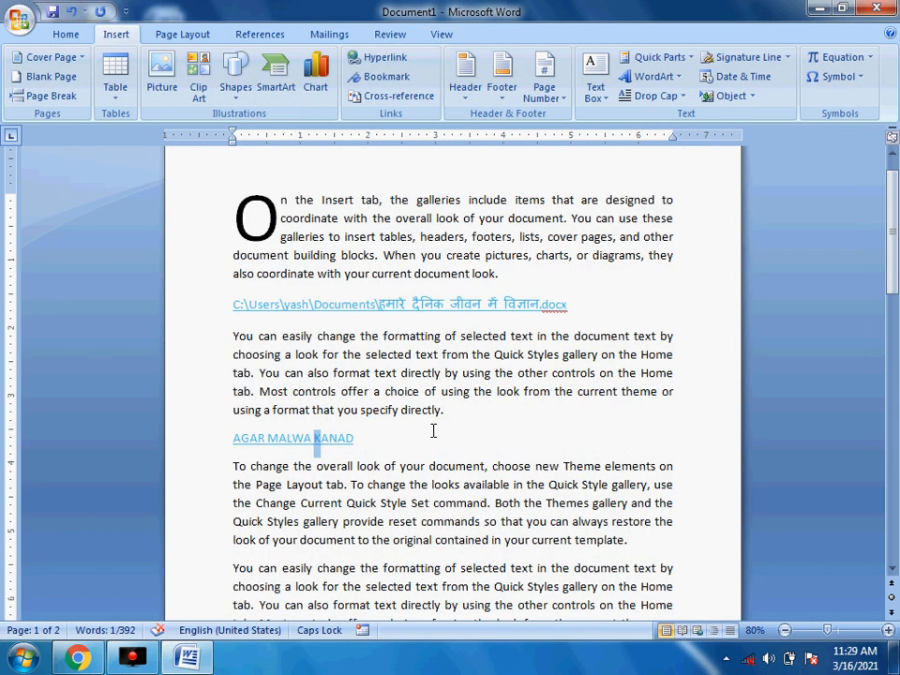
# - Add an empty paragraph after "template." in Document1
pyautogui.click(390, 437)
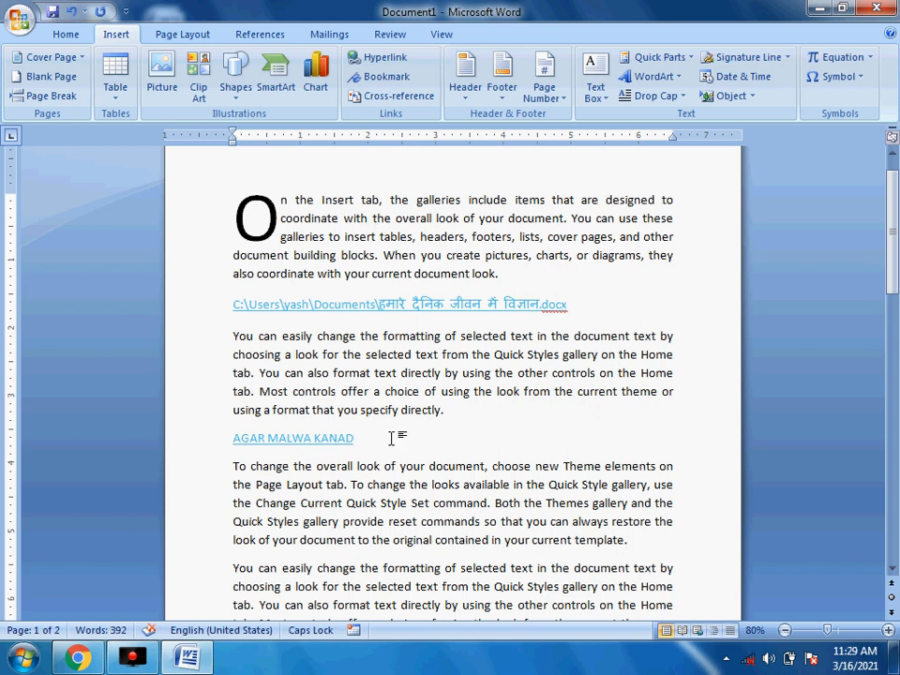
pyautogui.scroll(-2, 638, 432)
pyautogui.click(630, 438)
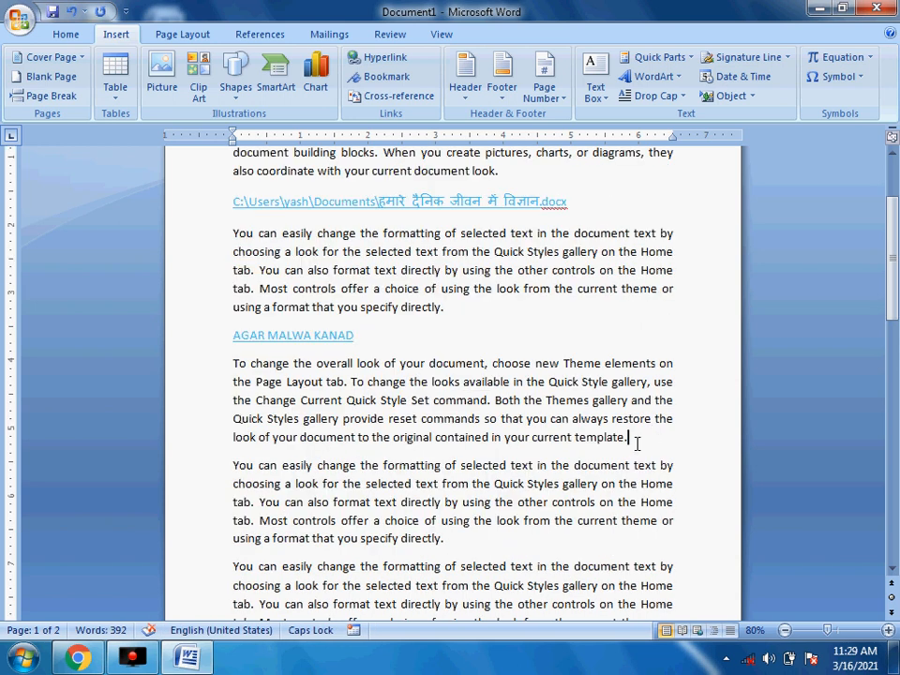
pyautogui.press('Return')
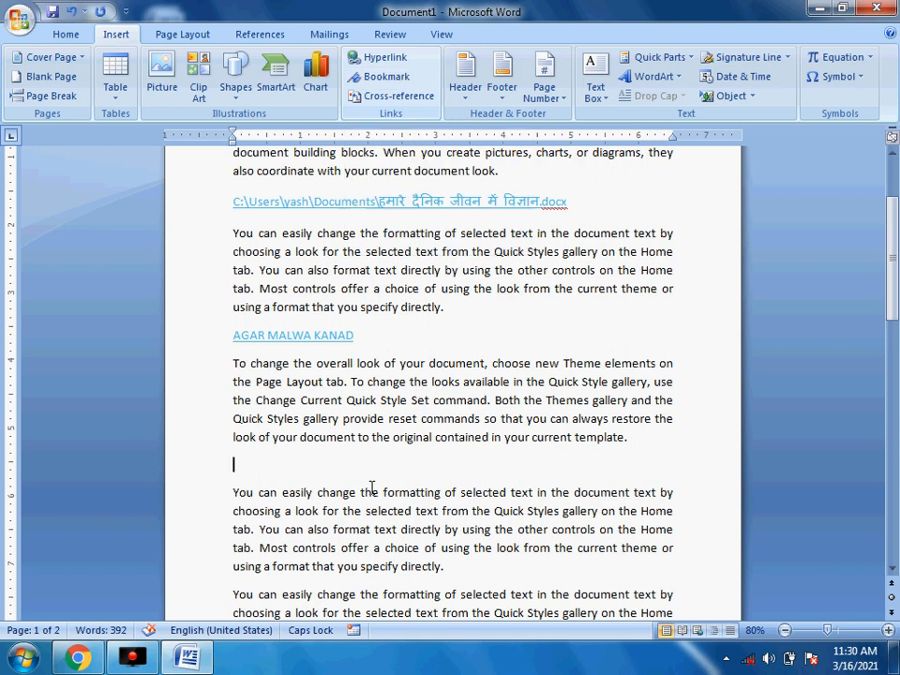
pyautogui.click(457, 311)
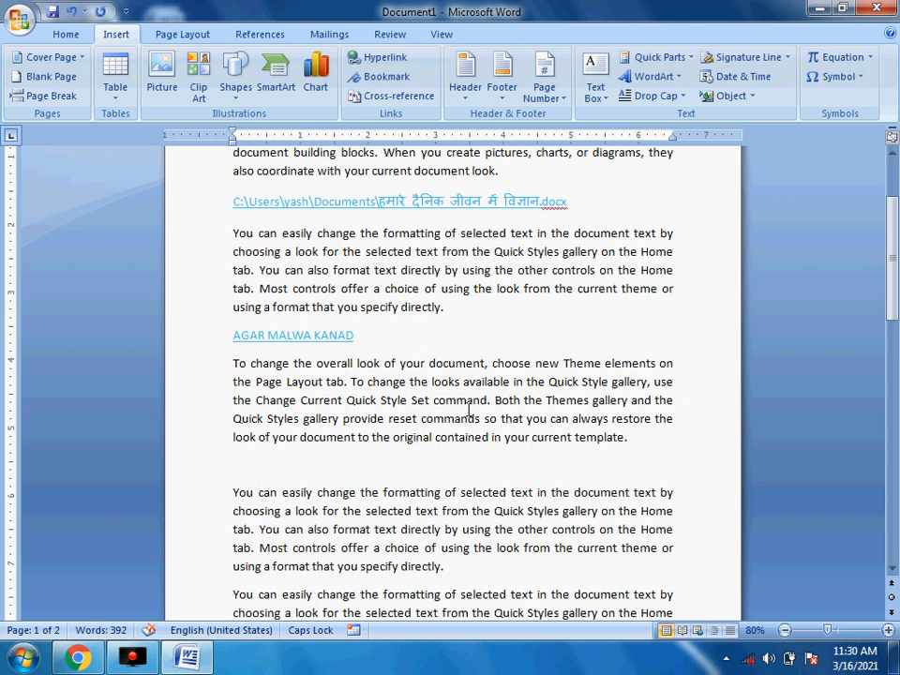
pyautogui.click(632, 438)
# - Add a bookmark named TODAY just before the word "template"
pyautogui.click(569, 438)
pyautogui.click(380, 79)
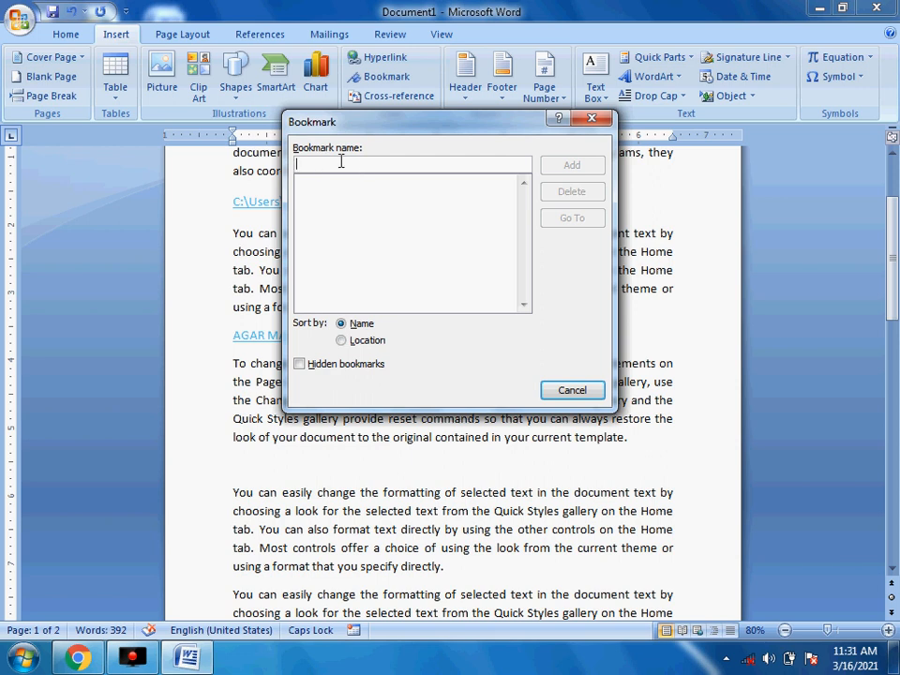
pyautogui.write('TODAY')
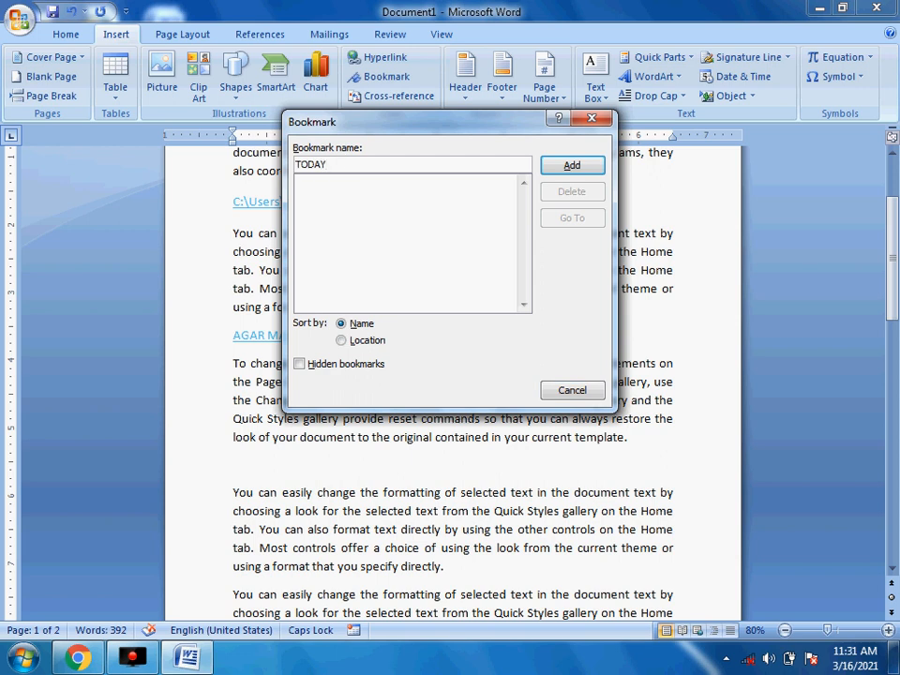
pyautogui.click(573, 170)
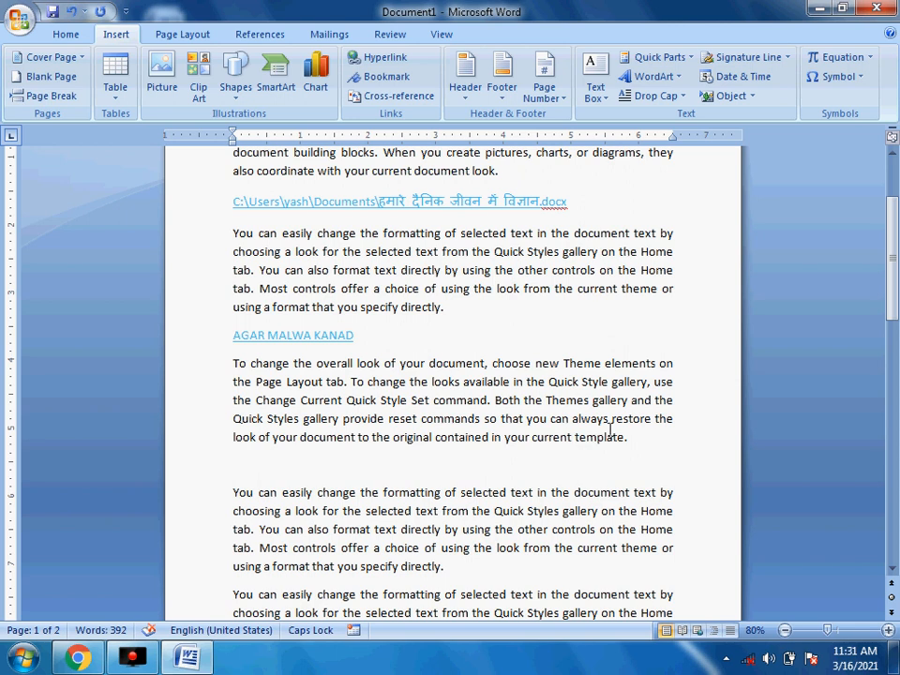
pyautogui.scroll(3, 498, 207)
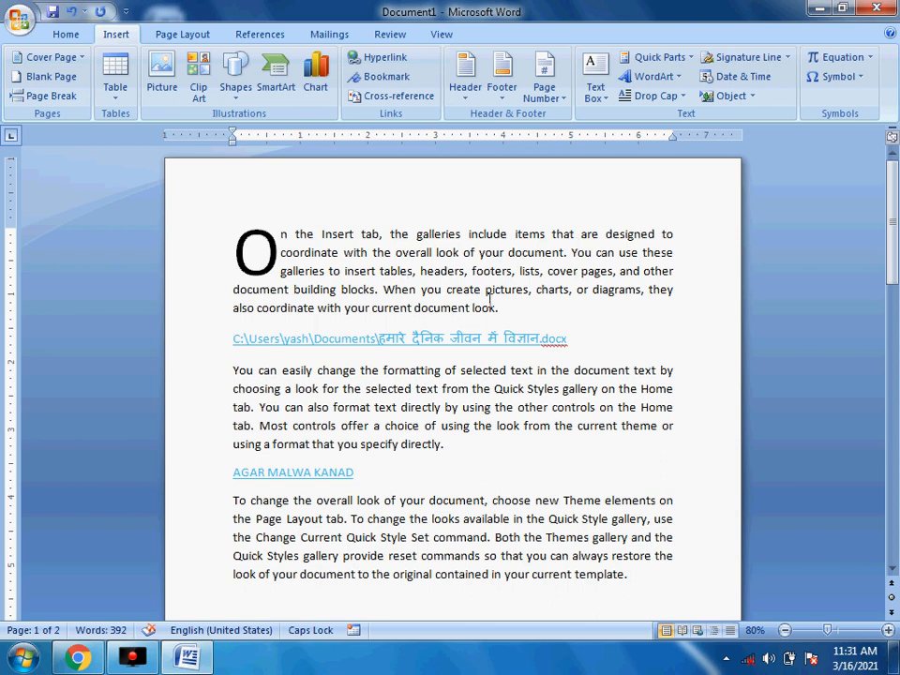
pyautogui.scroll(-4, 489, 299)
pyautogui.scroll(-2, 490, 300)
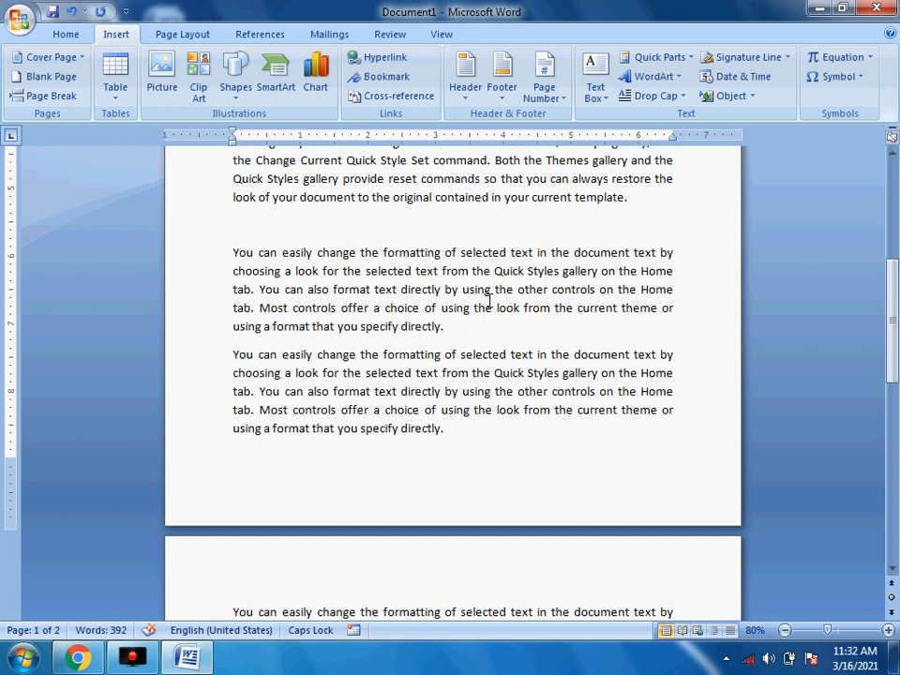
pyautogui.scroll(4, 489, 300)
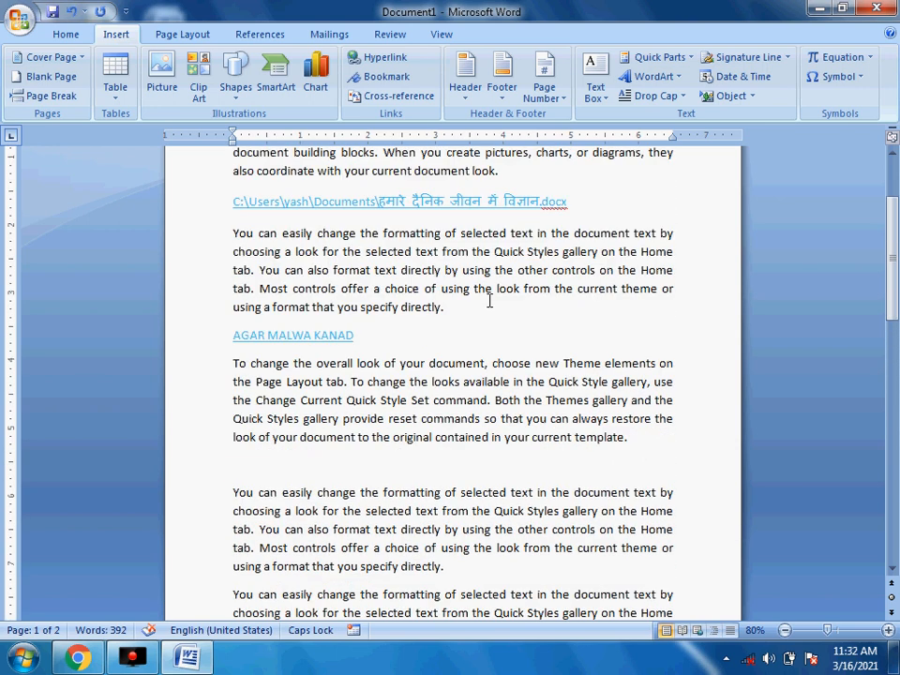
pyautogui.scroll(2, 490, 301)
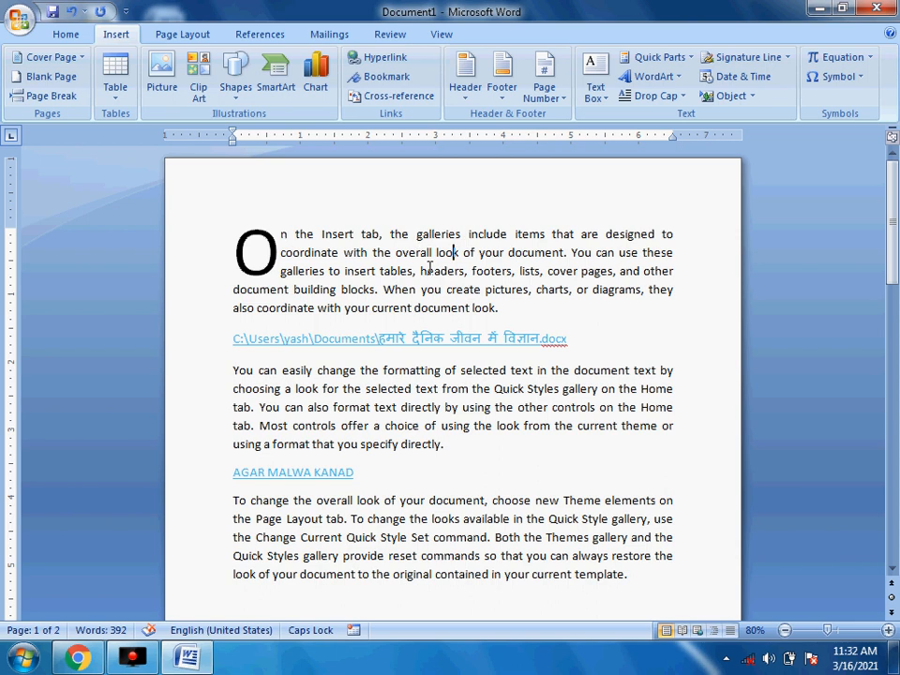
pyautogui.scroll(-1, 432, 449)
pyautogui.scroll(-3, 432, 449)
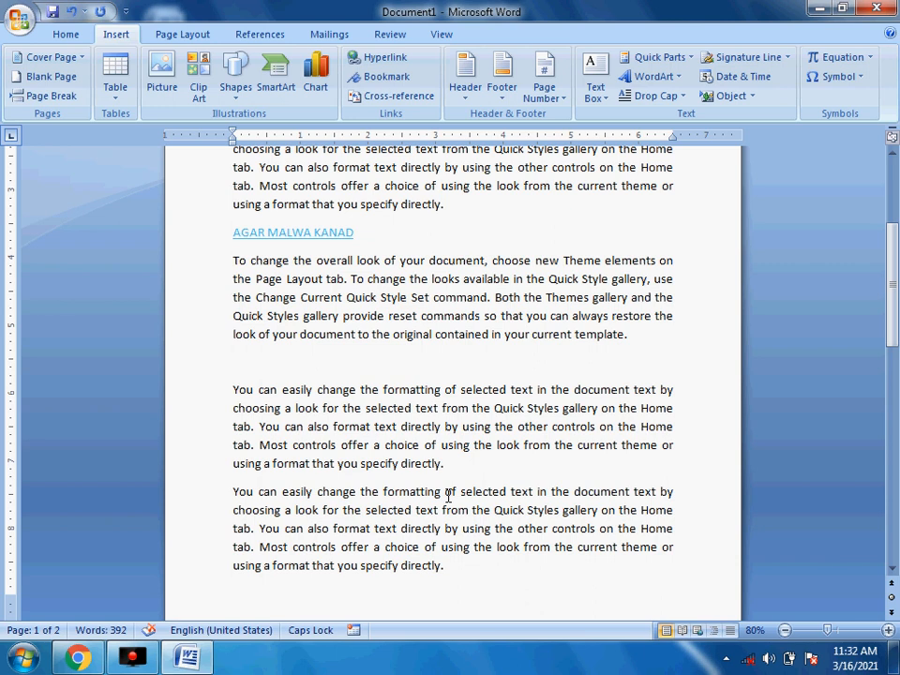
# - Use the Bookmark dialog to go to the TODAY bookmark, then close it
pyautogui.click(388, 80)
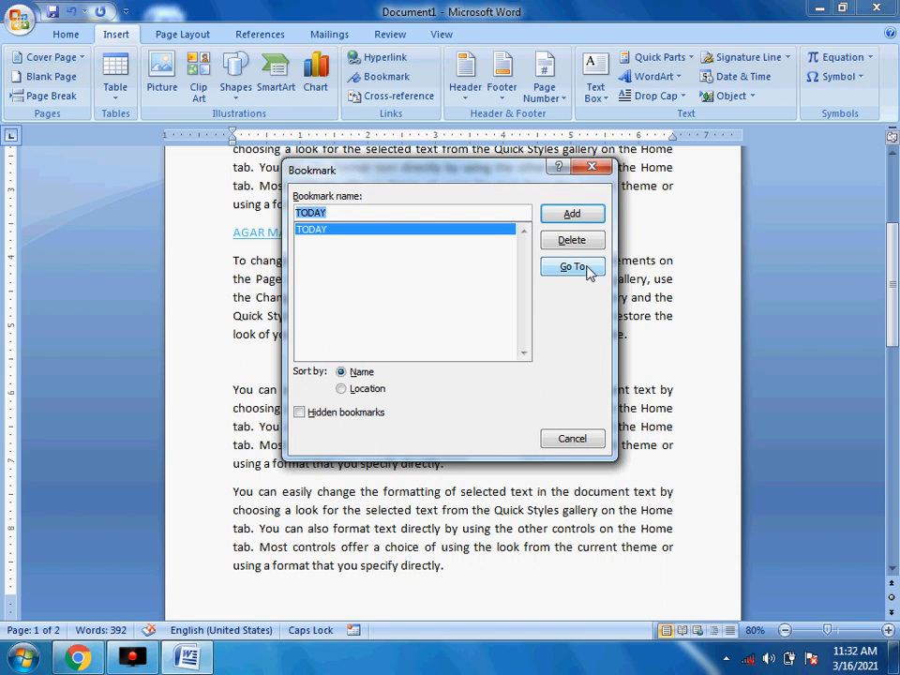
pyautogui.click(574, 267)
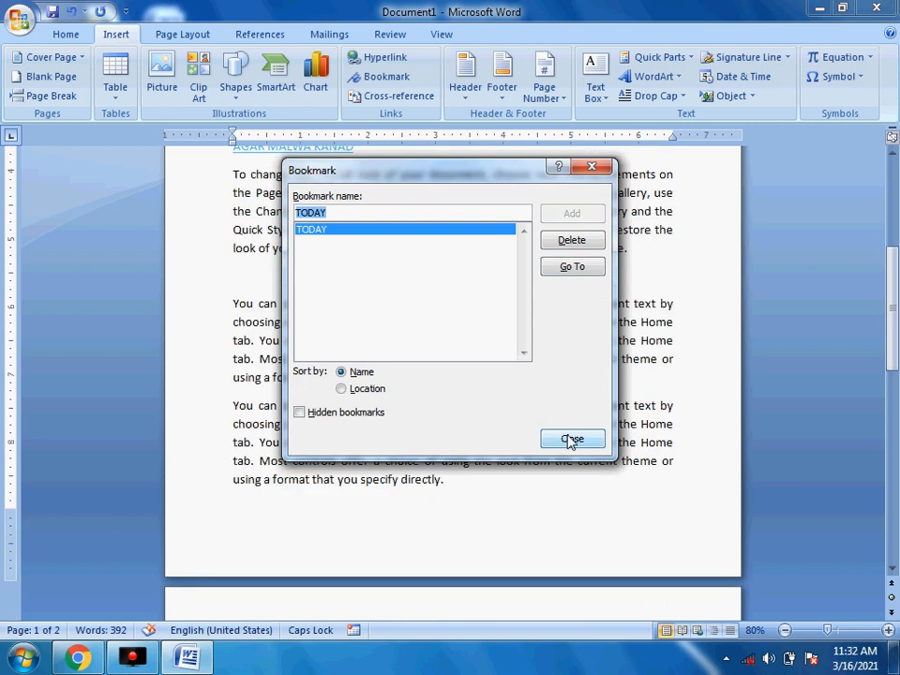
pyautogui.click(572, 438)
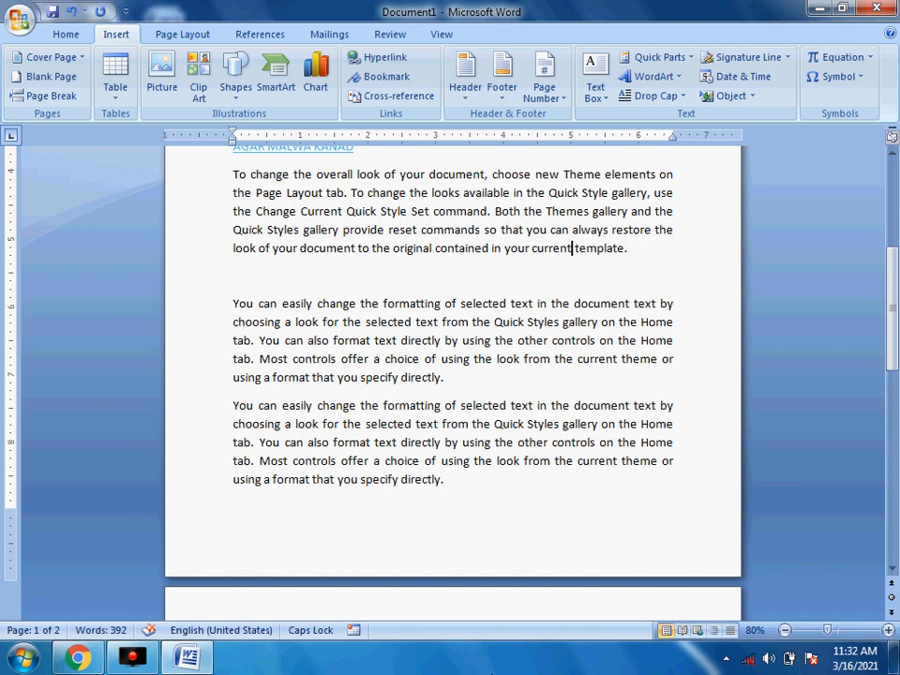
# - Put the insertion point on the blank line after page 2's last paragraph
pyautogui.scroll(5, 491, 367)
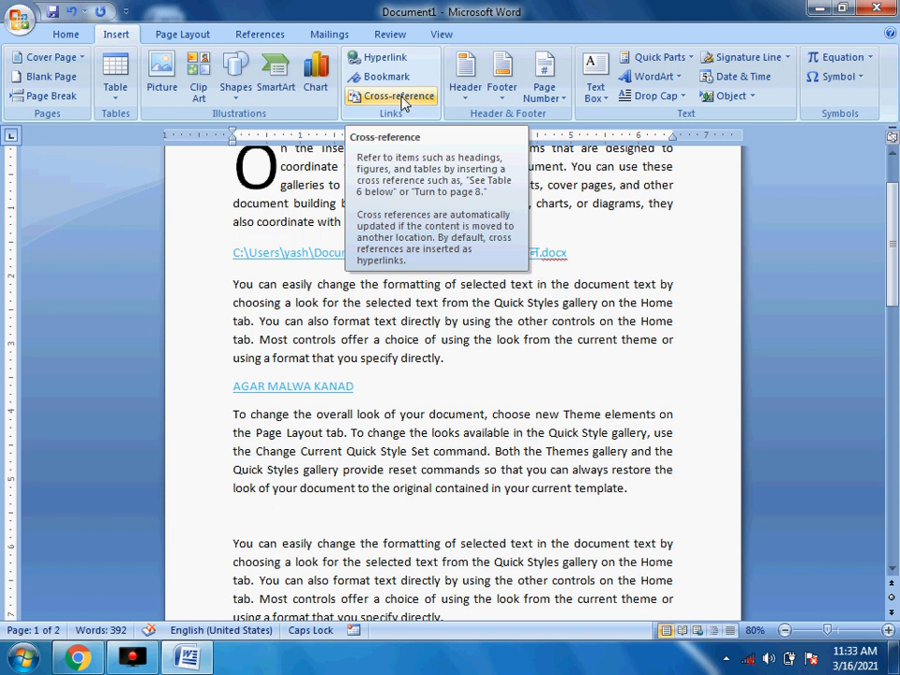
pyautogui.scroll(-15, 410, 466)
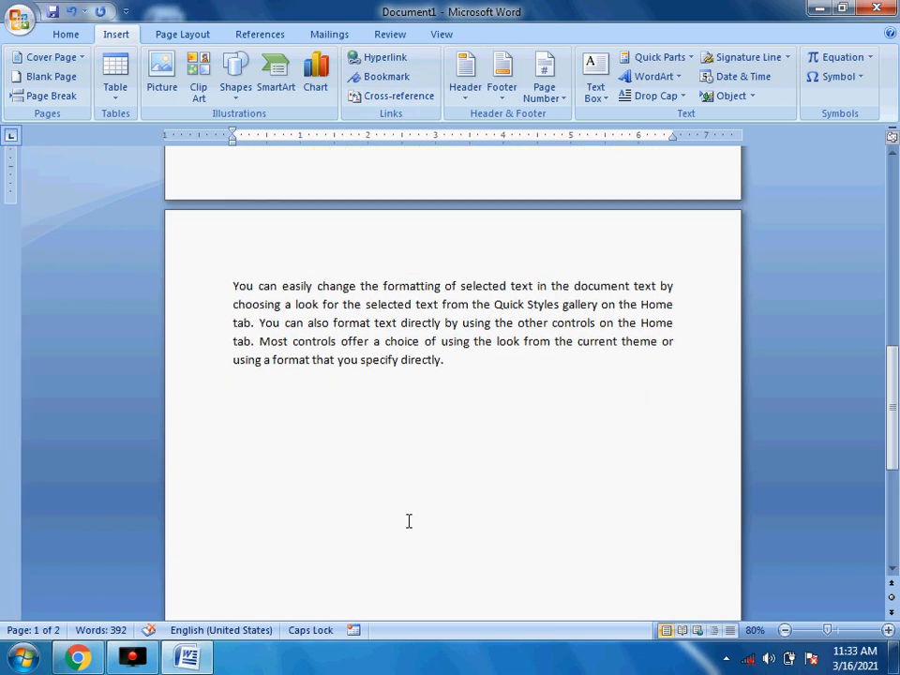
pyautogui.click(424, 321)
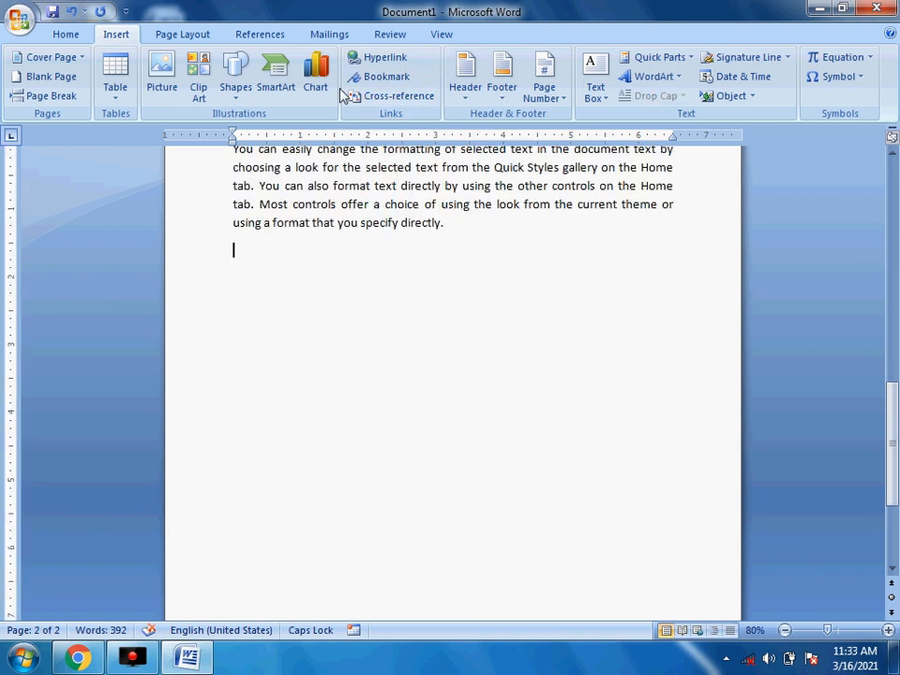
# - Insert a Bookmark-type cross-reference to TODAY
pyautogui.click(389, 97)
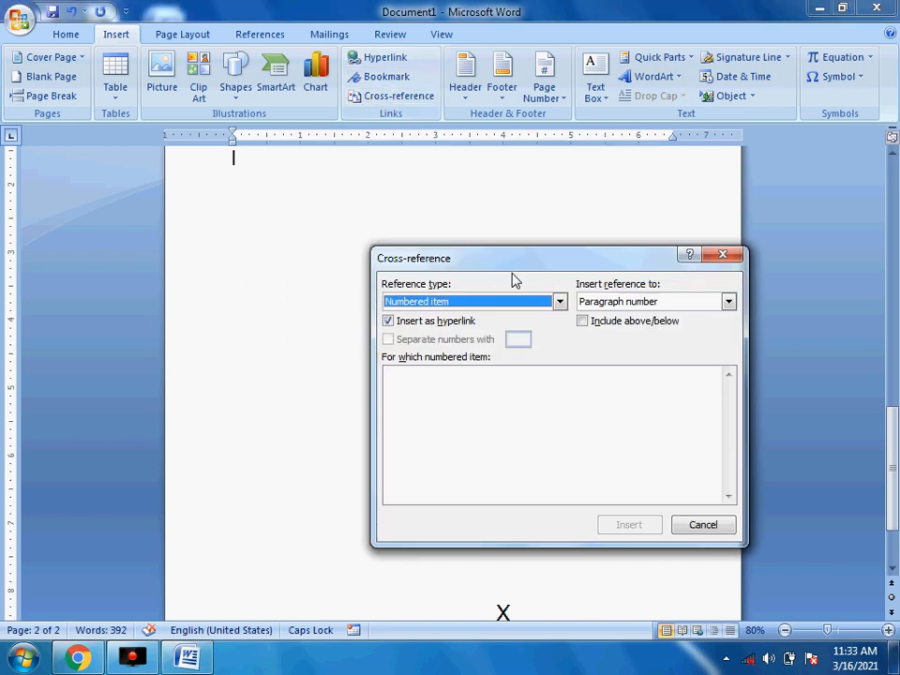
pyautogui.moveTo(513, 266); pyautogui.dragTo(418, 207)
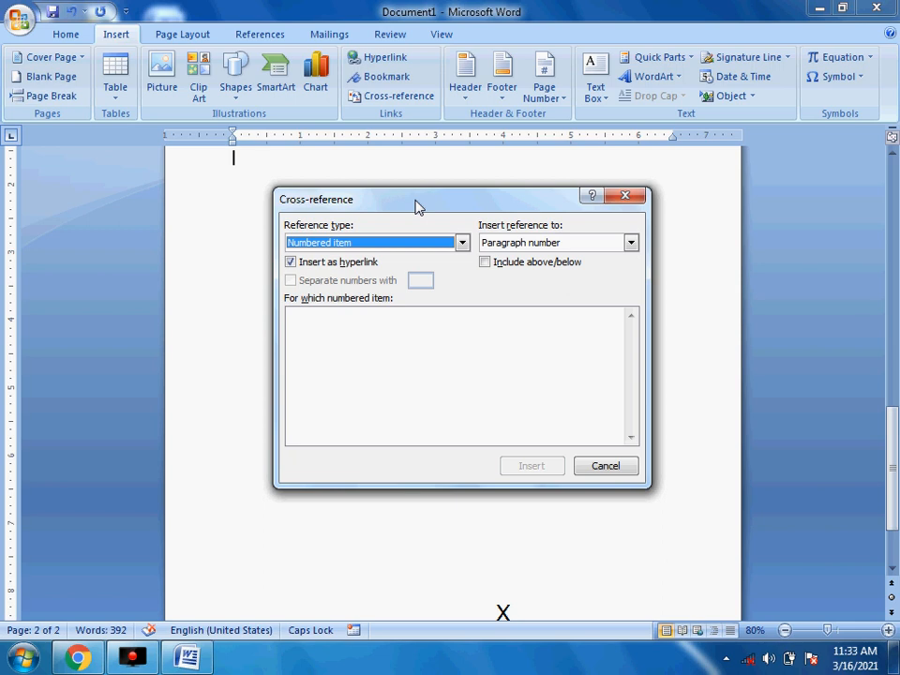
pyautogui.click(461, 244)
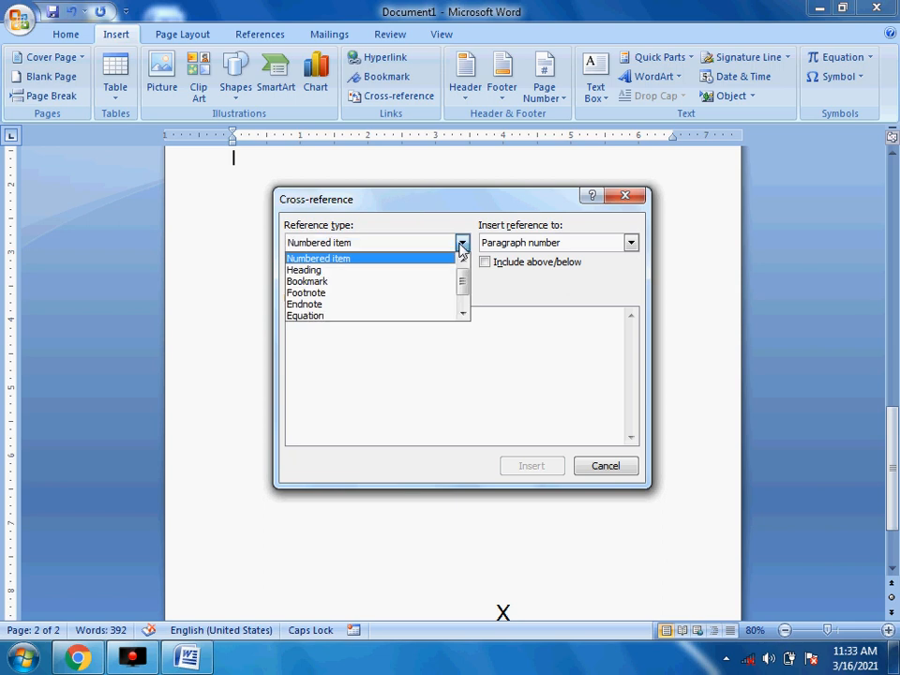
pyautogui.click(331, 281)
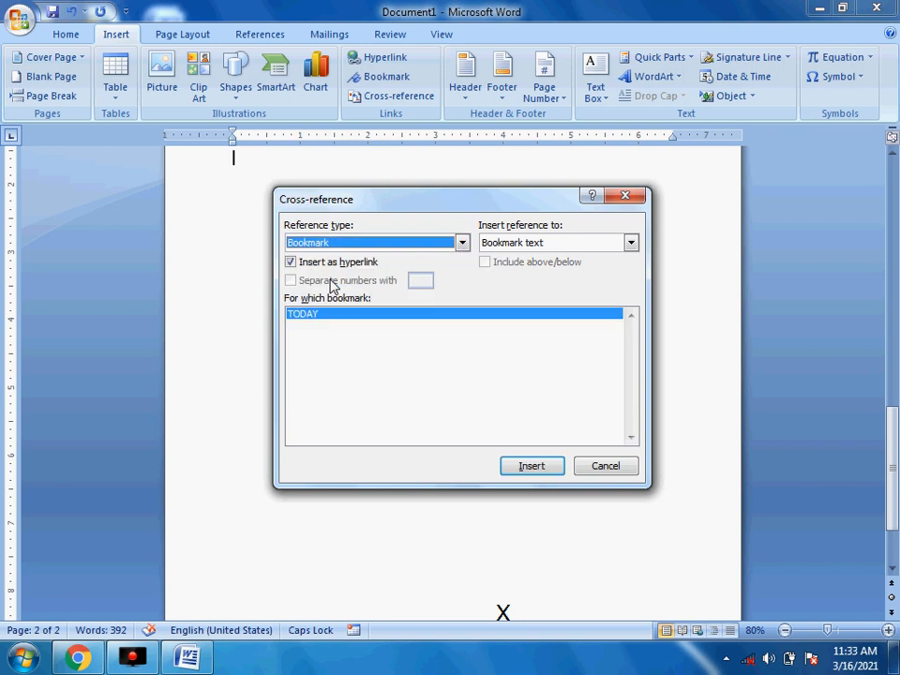
pyautogui.click(531, 467)
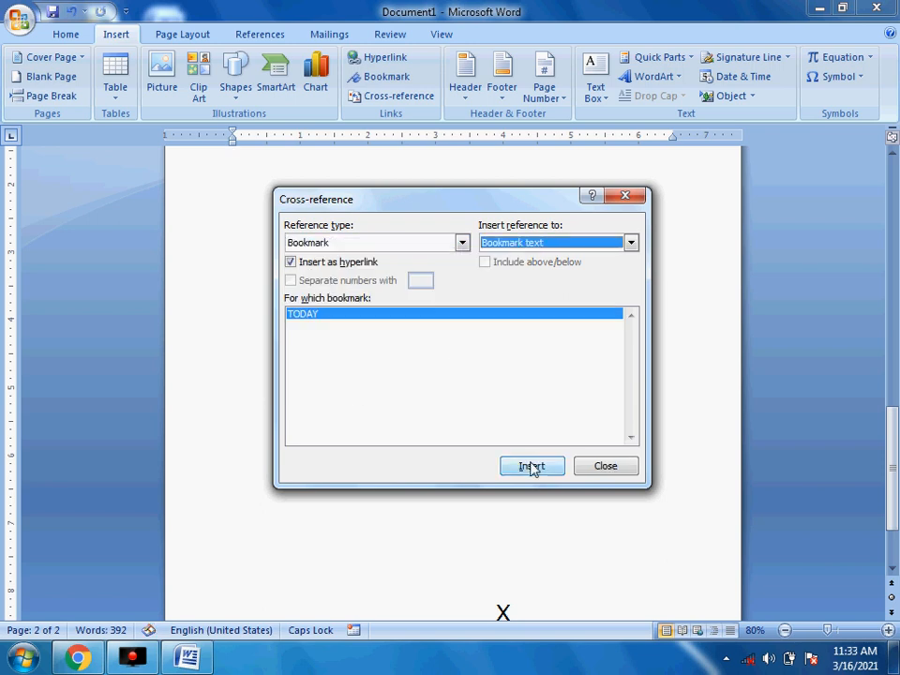
# - Insert a TODAY cross-reference set to Above/below so it reads "above", then close
pyautogui.moveTo(452, 209); pyautogui.dragTo(519, 278)
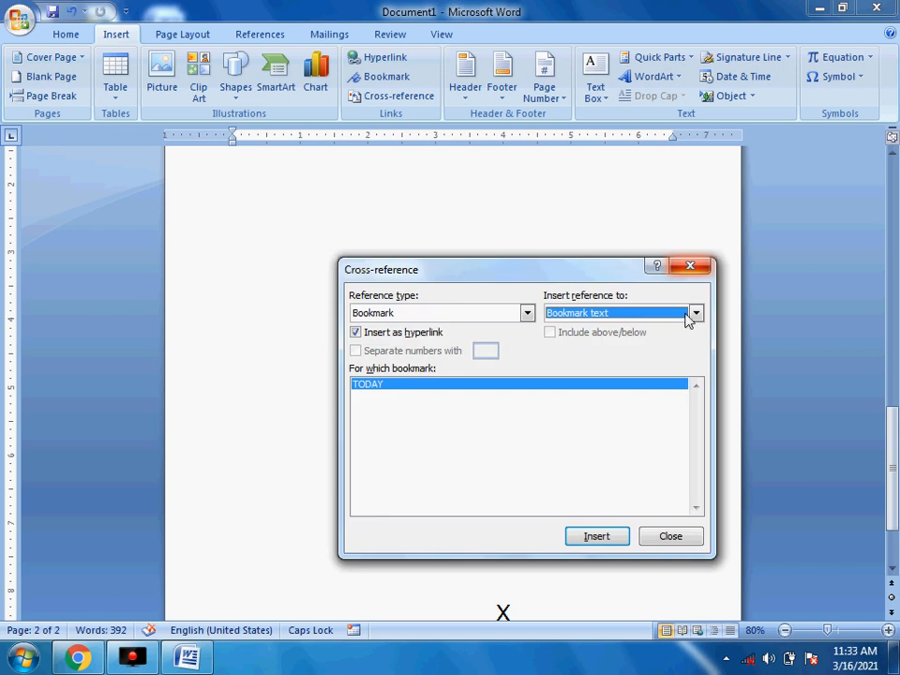
pyautogui.click(695, 314)
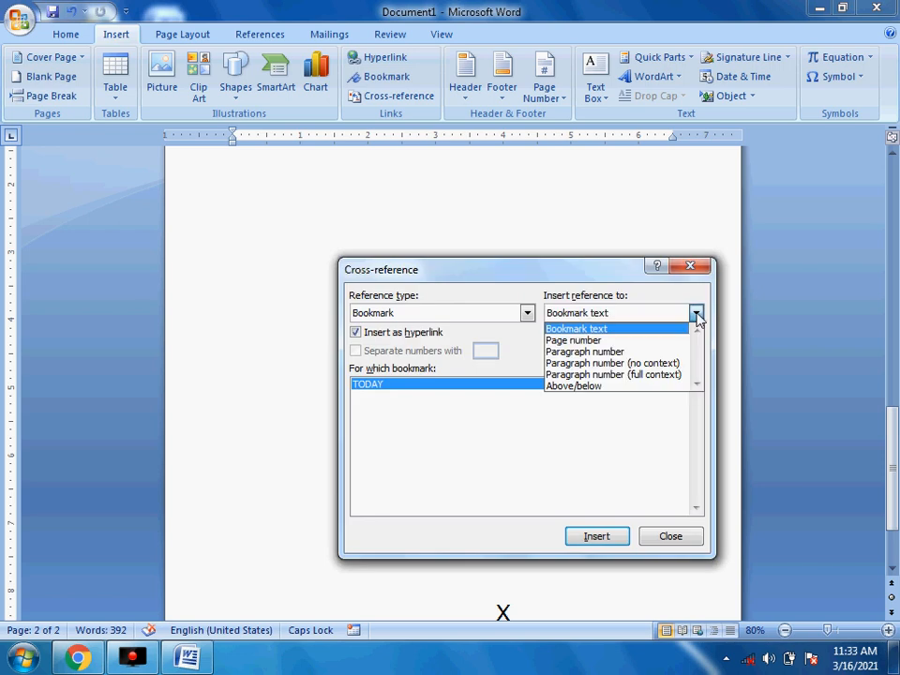
pyautogui.click(583, 386)
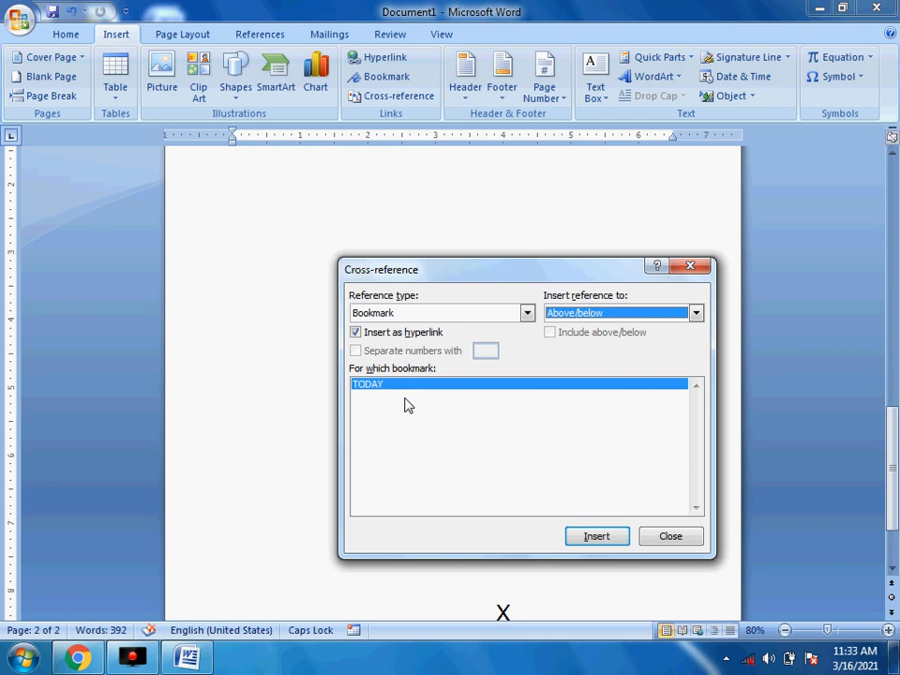
pyautogui.click(579, 537)
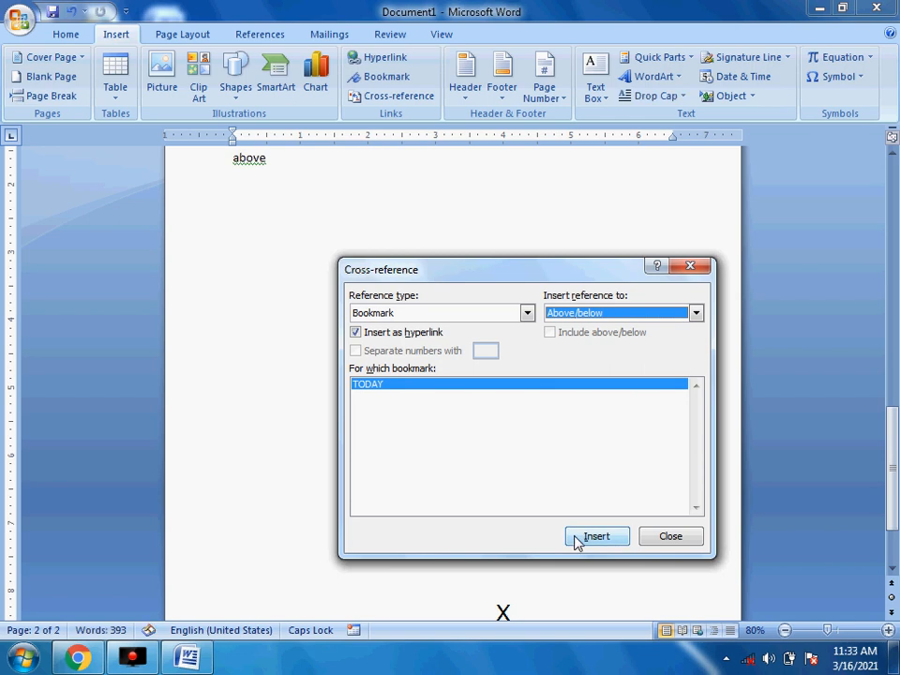
pyautogui.click(692, 268)
pyautogui.scroll(3, 434, 309)
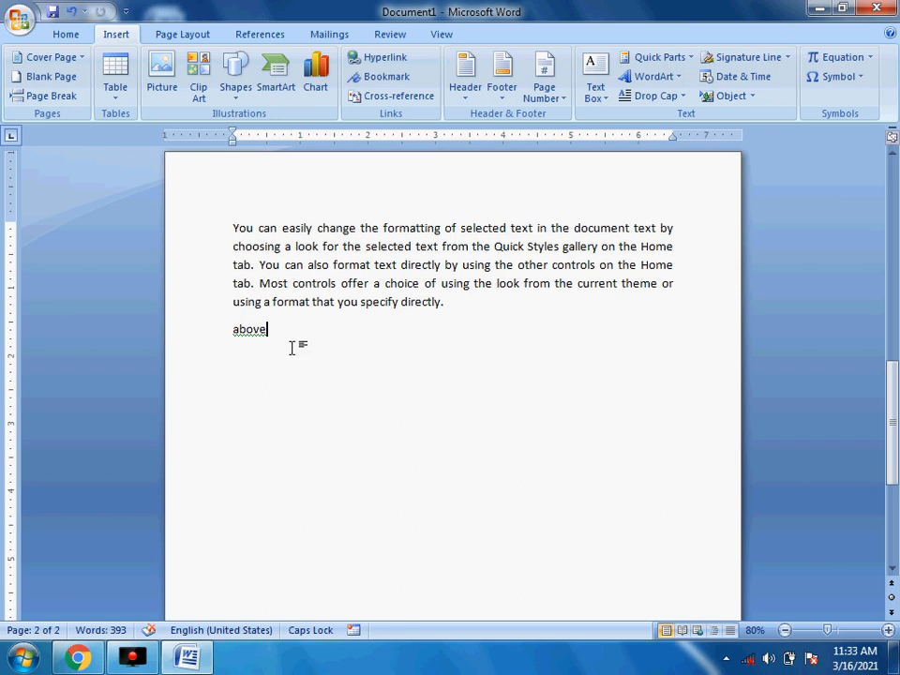
# - Test the 'above' cross-reference by following it to the TODAY bookmark
pyautogui.moveTo(292, 348); pyautogui.dragTo(221, 342)
pyautogui.click(356, 355)
pyautogui.scroll(5, 357, 371)
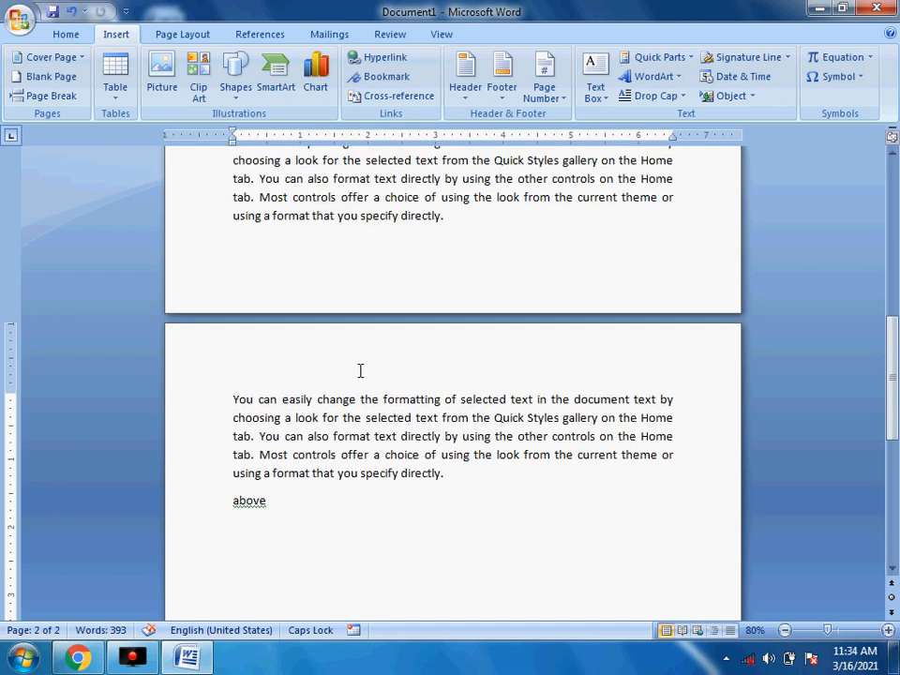
pyautogui.scroll(-3, 360, 369)
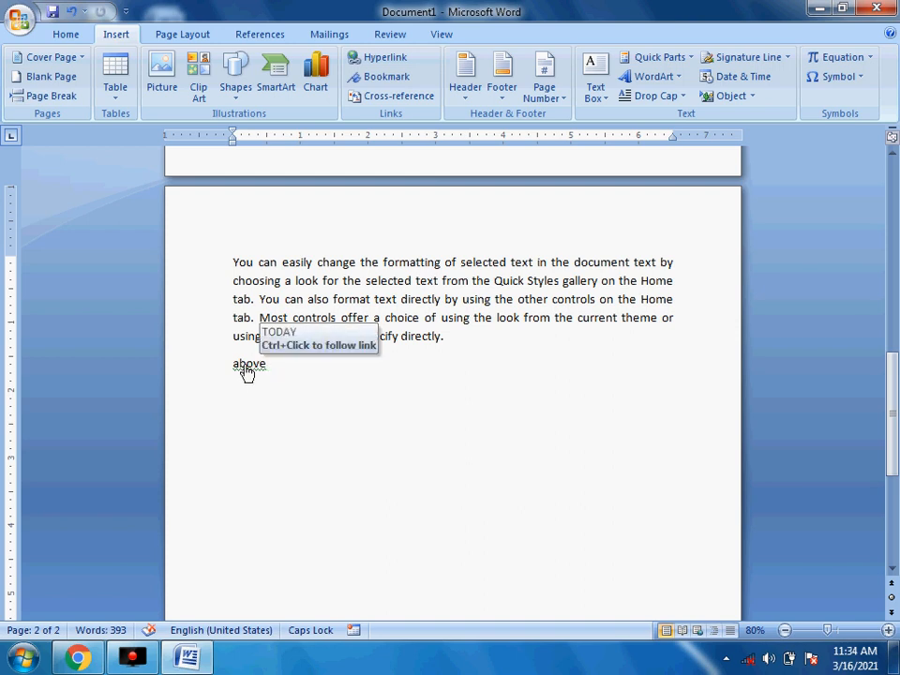
pyautogui.keyDown('ctrl'); pyautogui.click(245, 373); pyautogui.keyUp('ctrl')
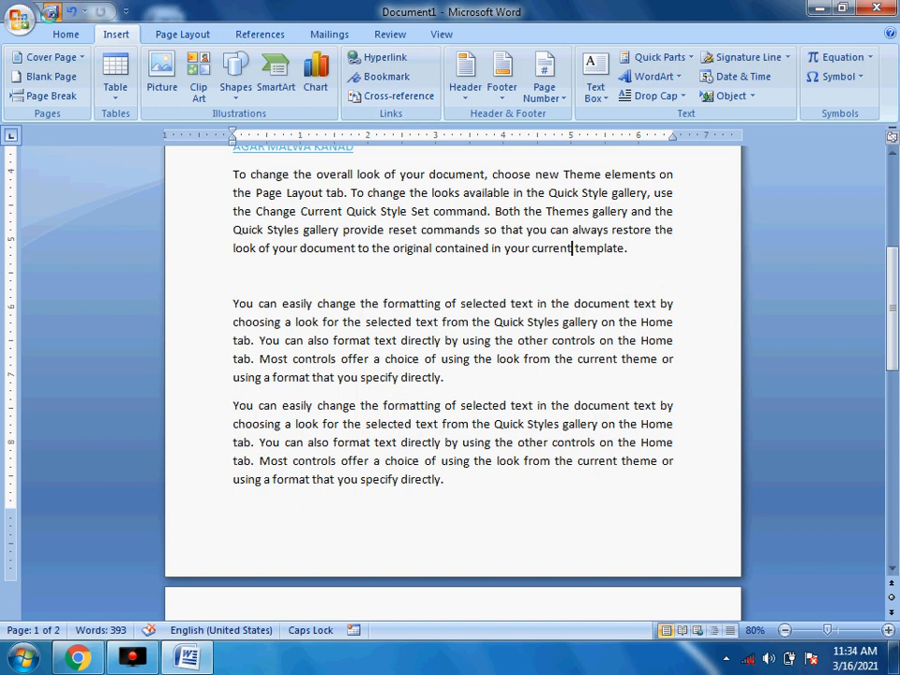
# - Save the document as O and close Word without saving Building Blocks changes
pyautogui.click(52, 11)
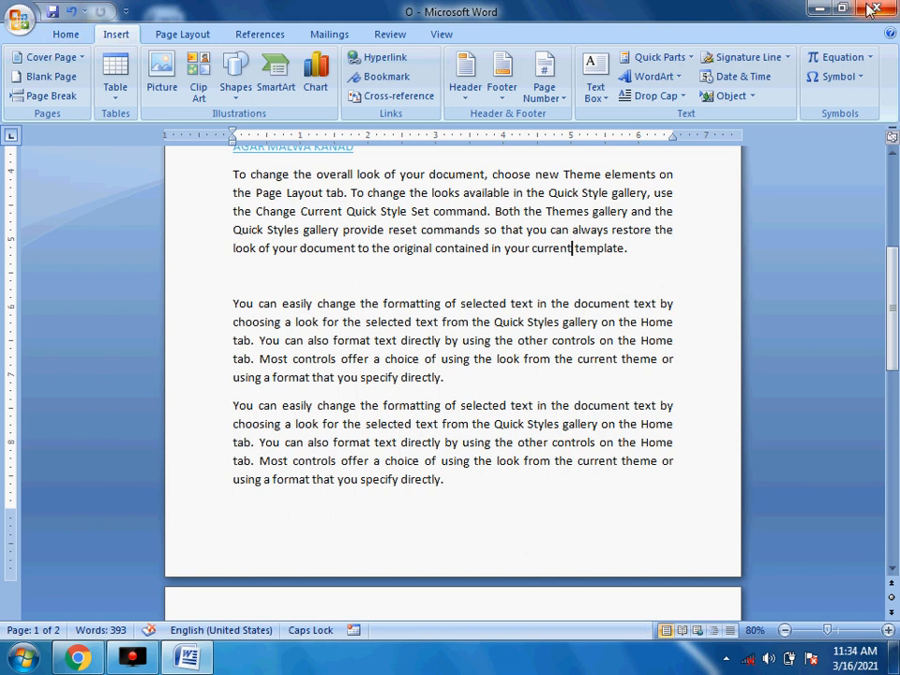
pyautogui.click(871, 9)
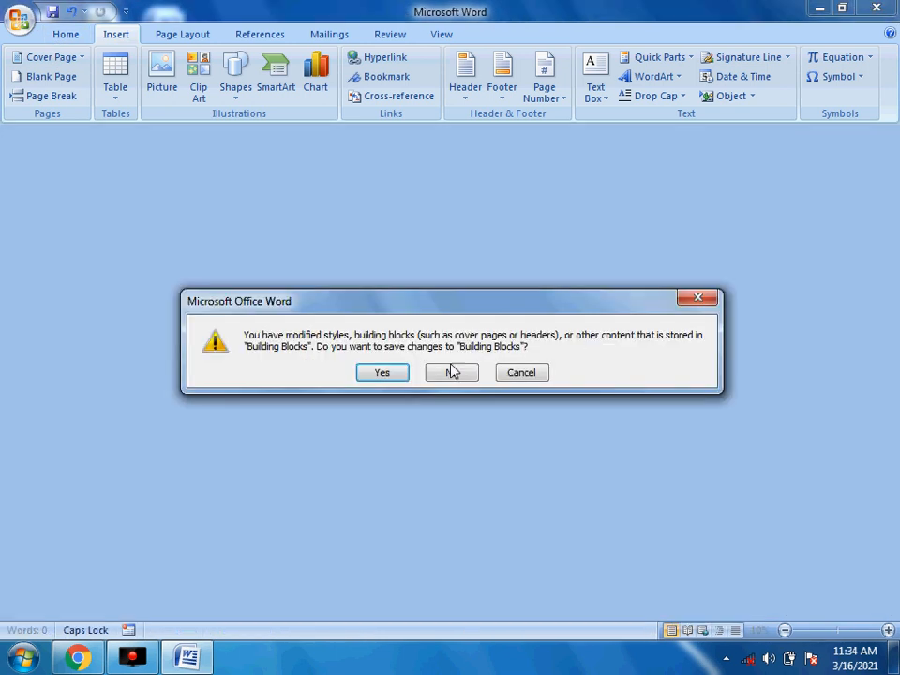
pyautogui.click(451, 374)
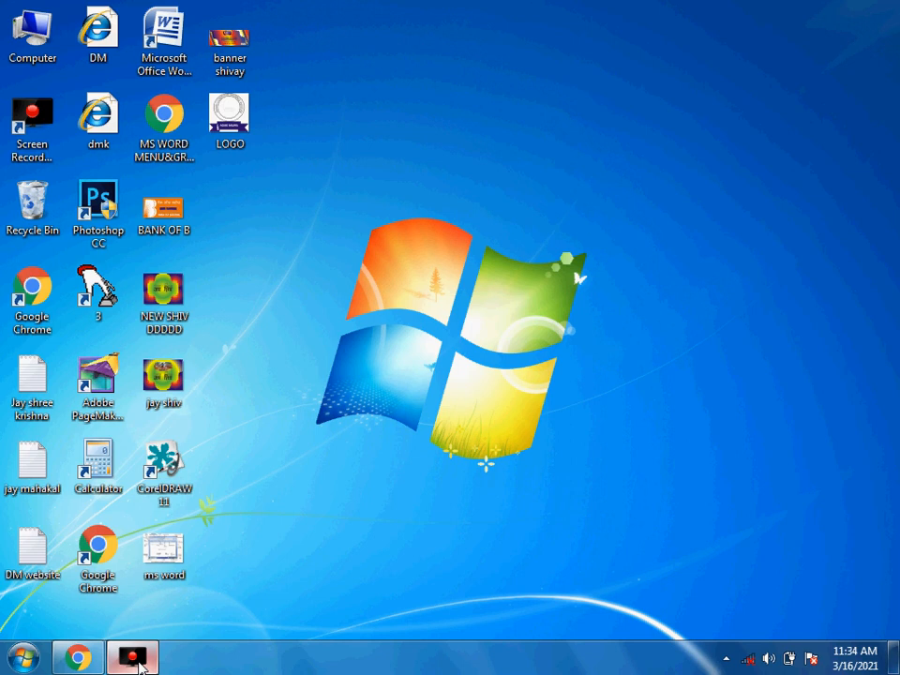
pyautogui.click(134, 659)
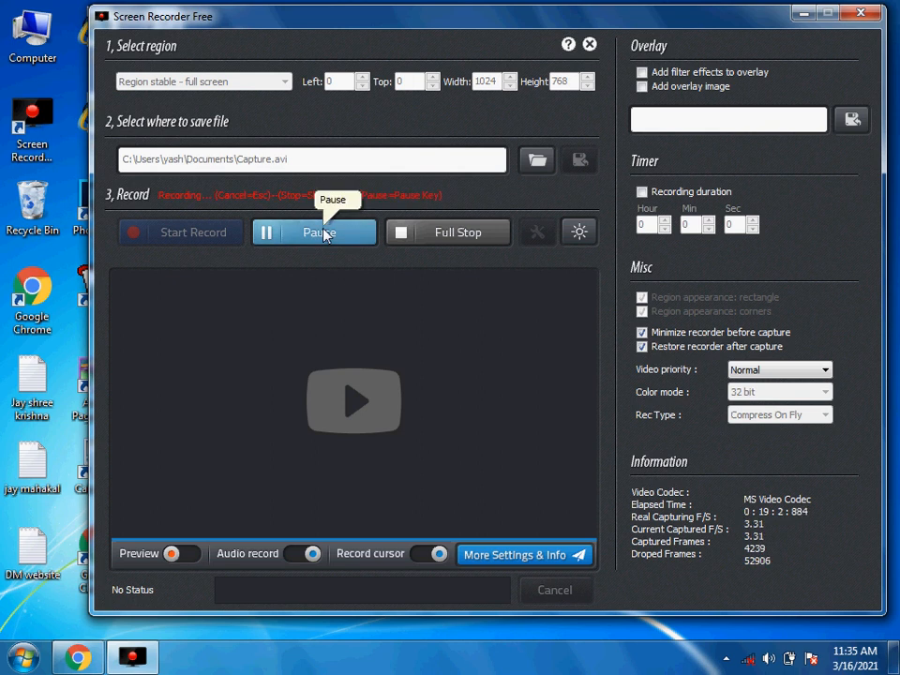
pyautogui.click(803, 13)
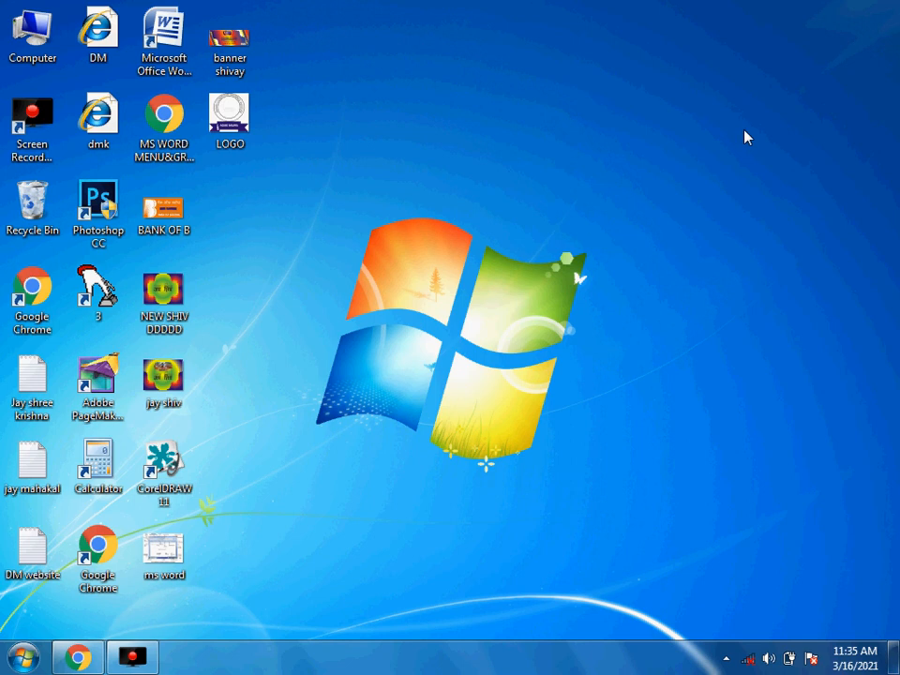